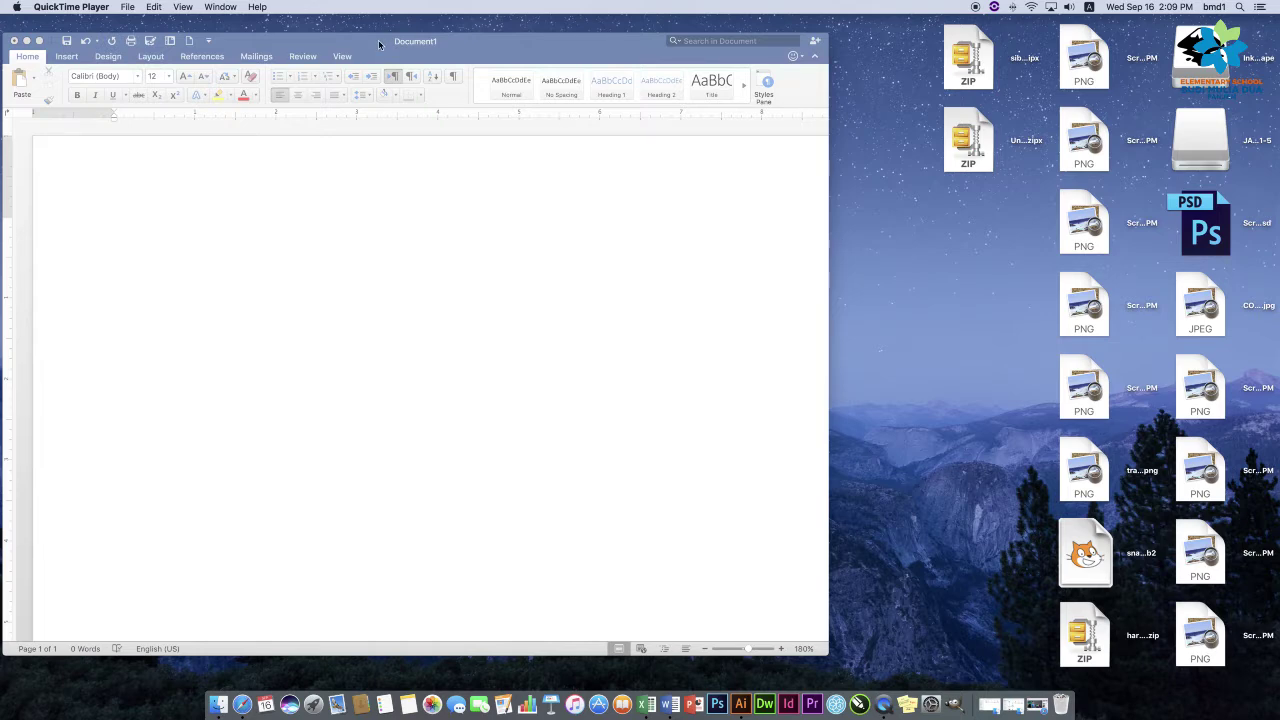
Bring the blank Word document, Document1, in front of QuickTime
{"action": "mouse_move", "coordinate": [379, 44]}
{"action": "left_mouse_down"}
{"action": "mouse_move", "coordinate": [394, 46]}
{"action": "mouse_move", "coordinate": [381, 46]}
{"action": "left_mouse_up"}
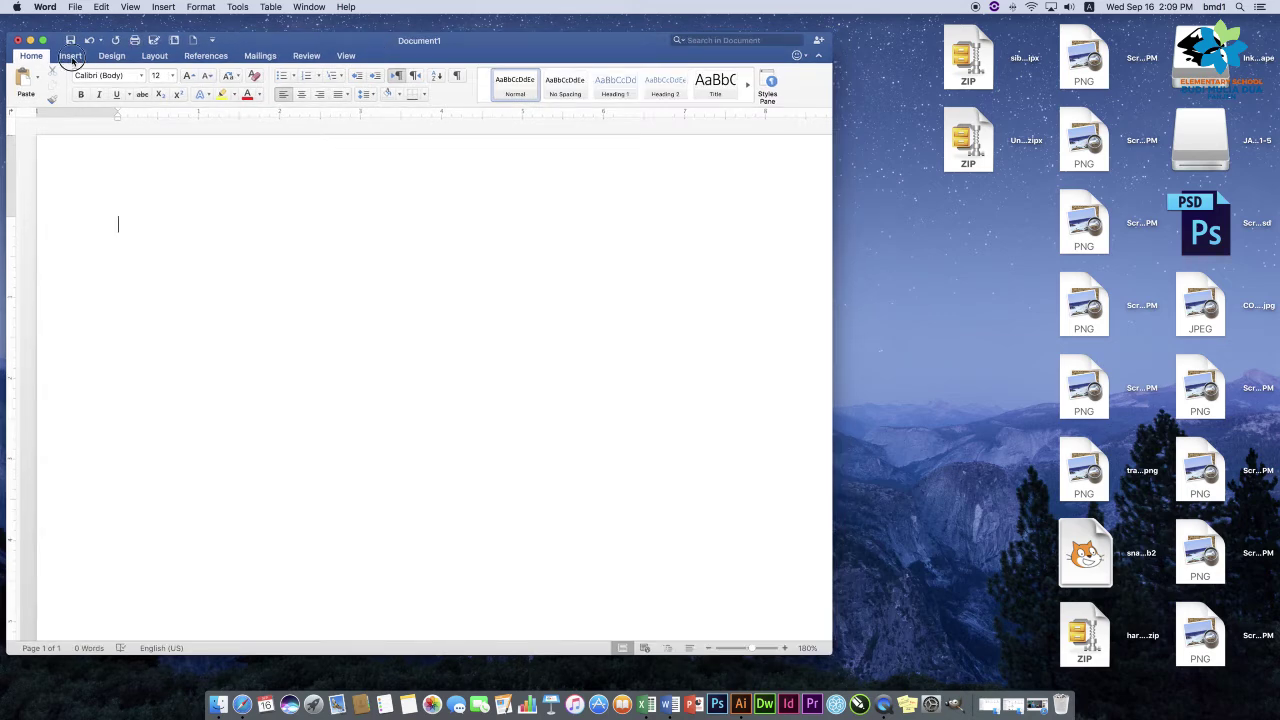
Insert a Clustered Column chart into Document1, opening its sample data sheet
{"action": "left_click", "coordinate": [72, 57]}
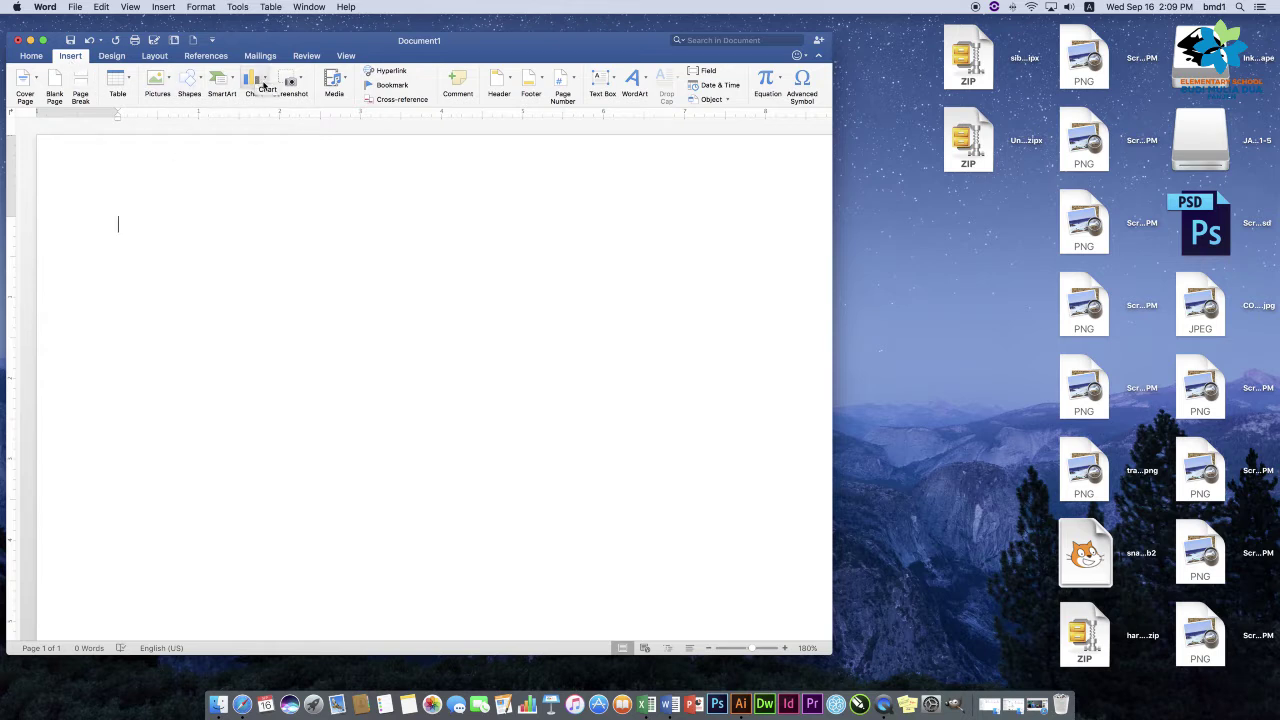
{"action": "left_click", "coordinate": [264, 82]}
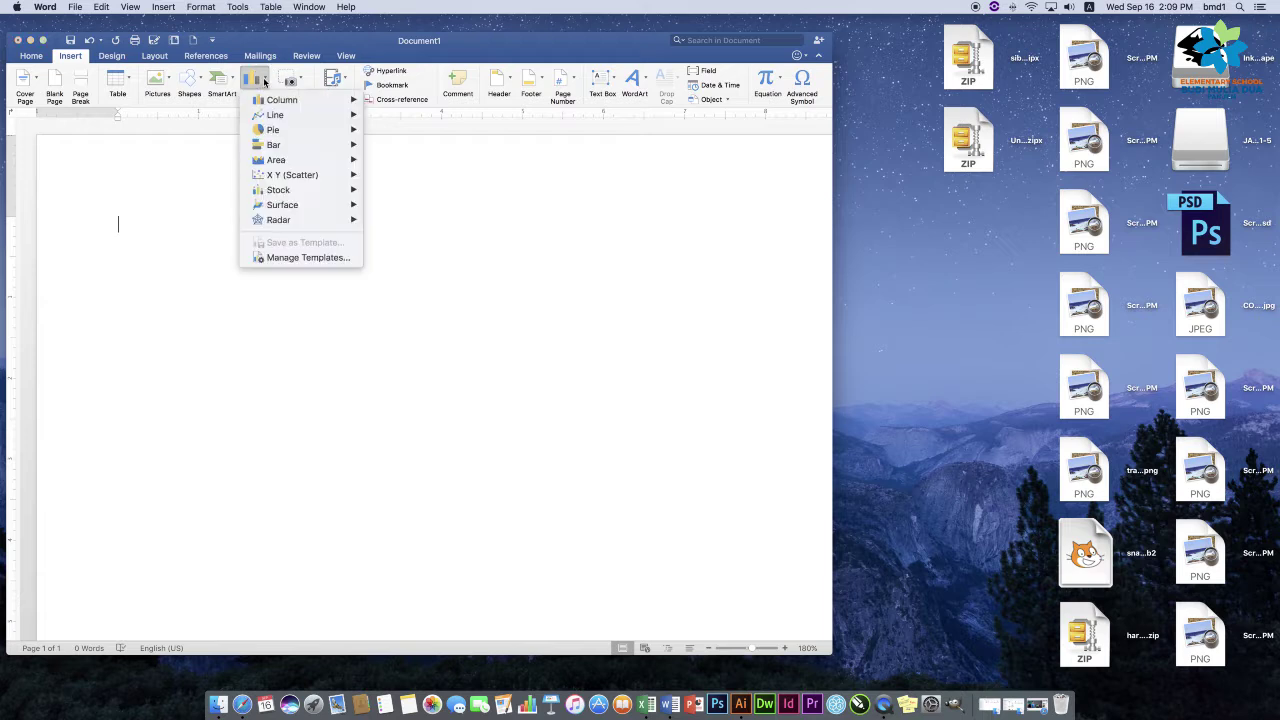
{"action": "mouse_move", "coordinate": [309, 101]}
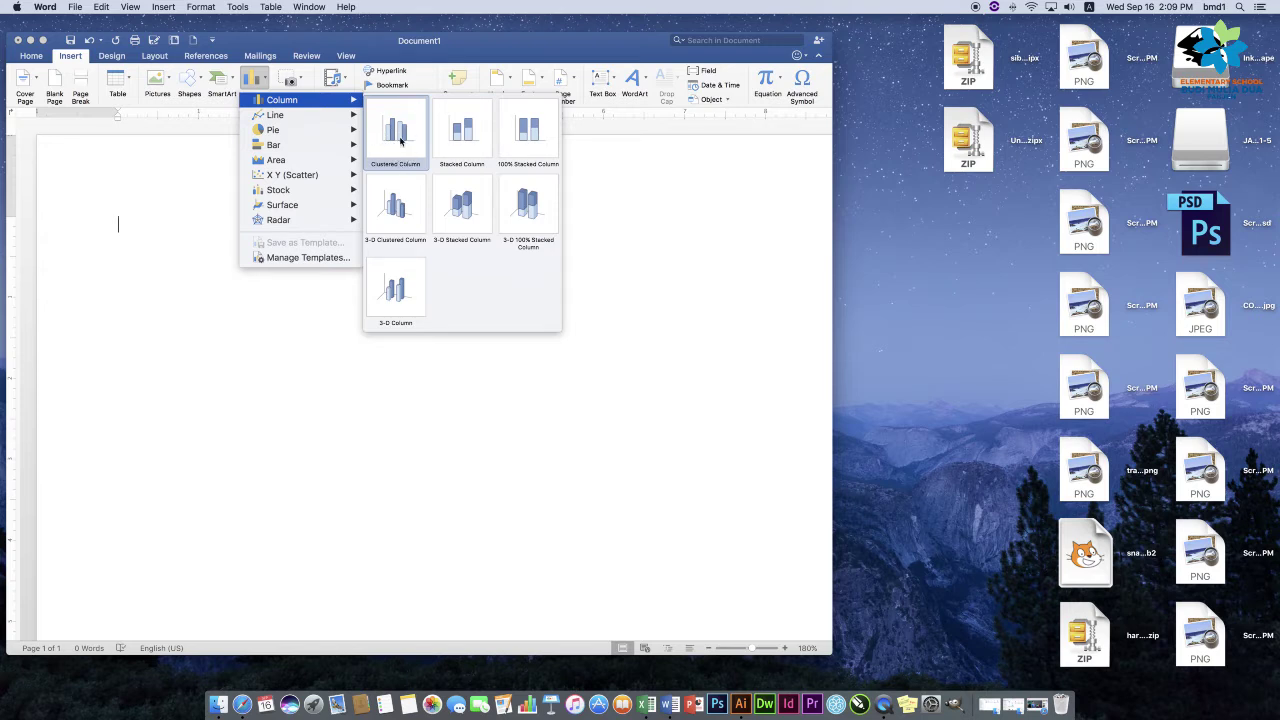
{"action": "left_click", "coordinate": [400, 140]}
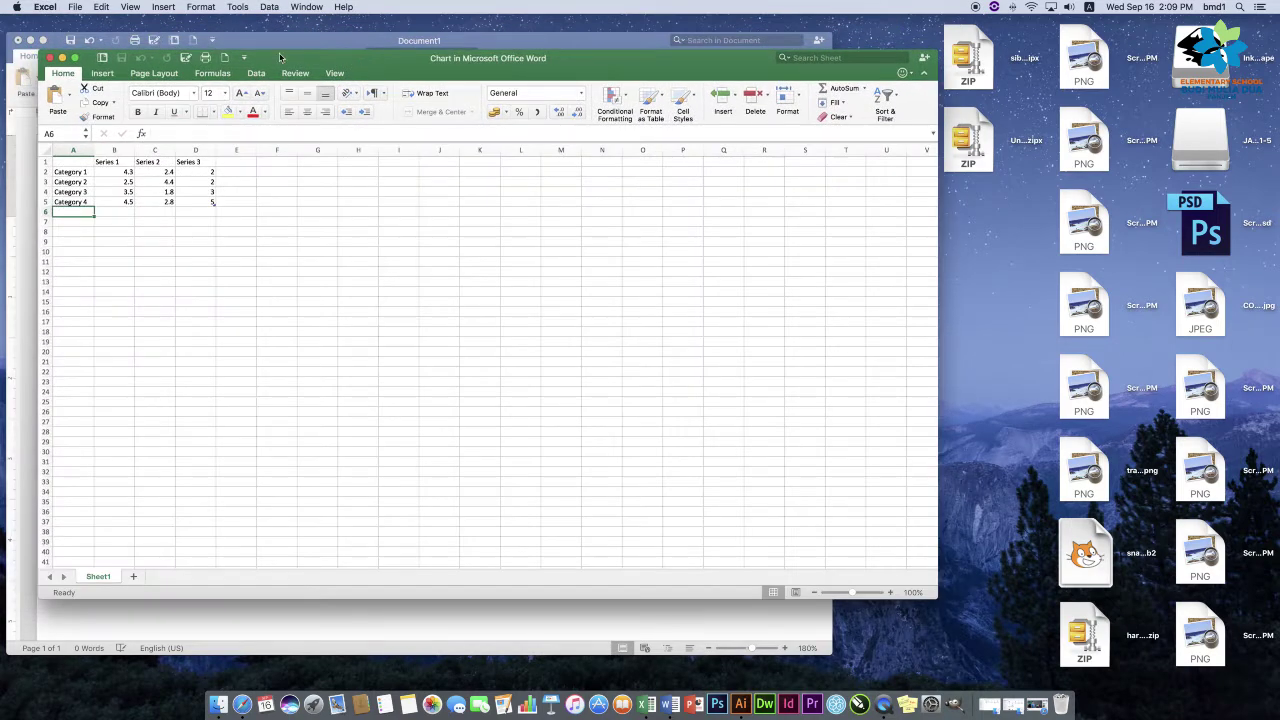
Move and narrow the Excel data sheet beside the chart, then zoom it to about 145%
{"action": "left_click_drag", "start_coordinate": [281, 57], "coordinate": [507, 68]}
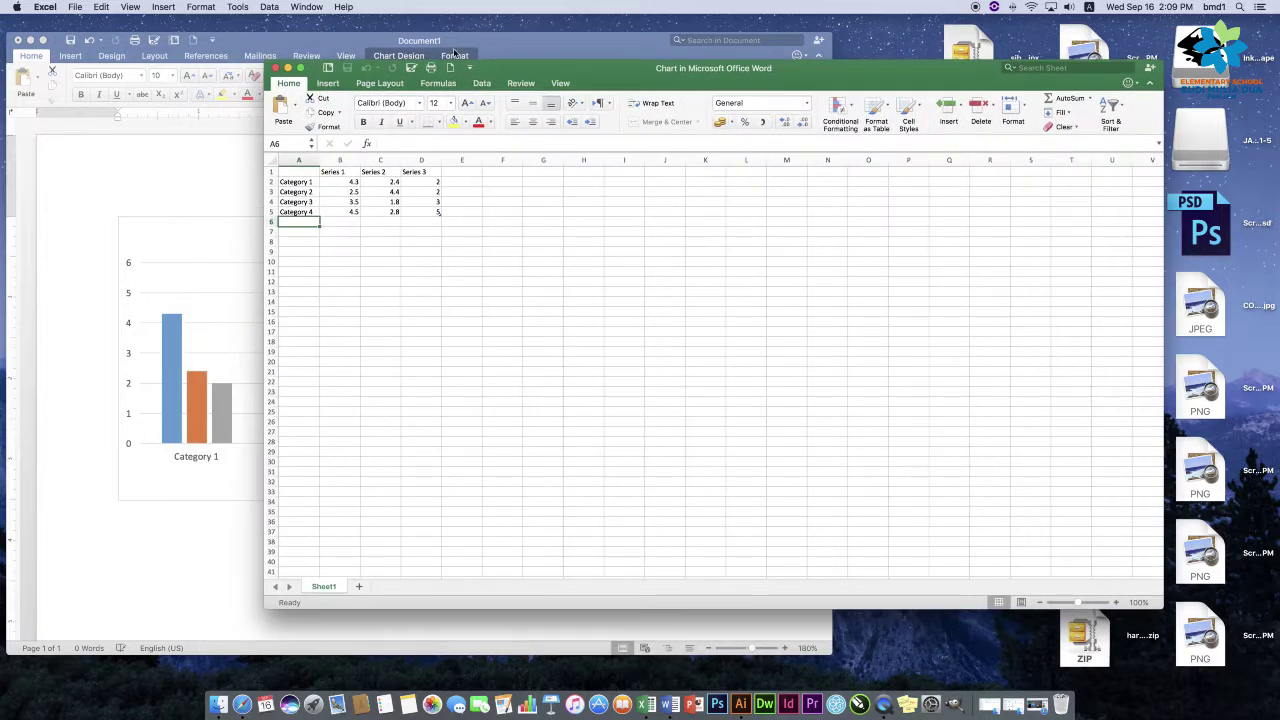
{"action": "left_click", "coordinate": [307, 38]}
{"action": "left_click_drag", "start_coordinate": [860, 78], "coordinate": [942, 72]}
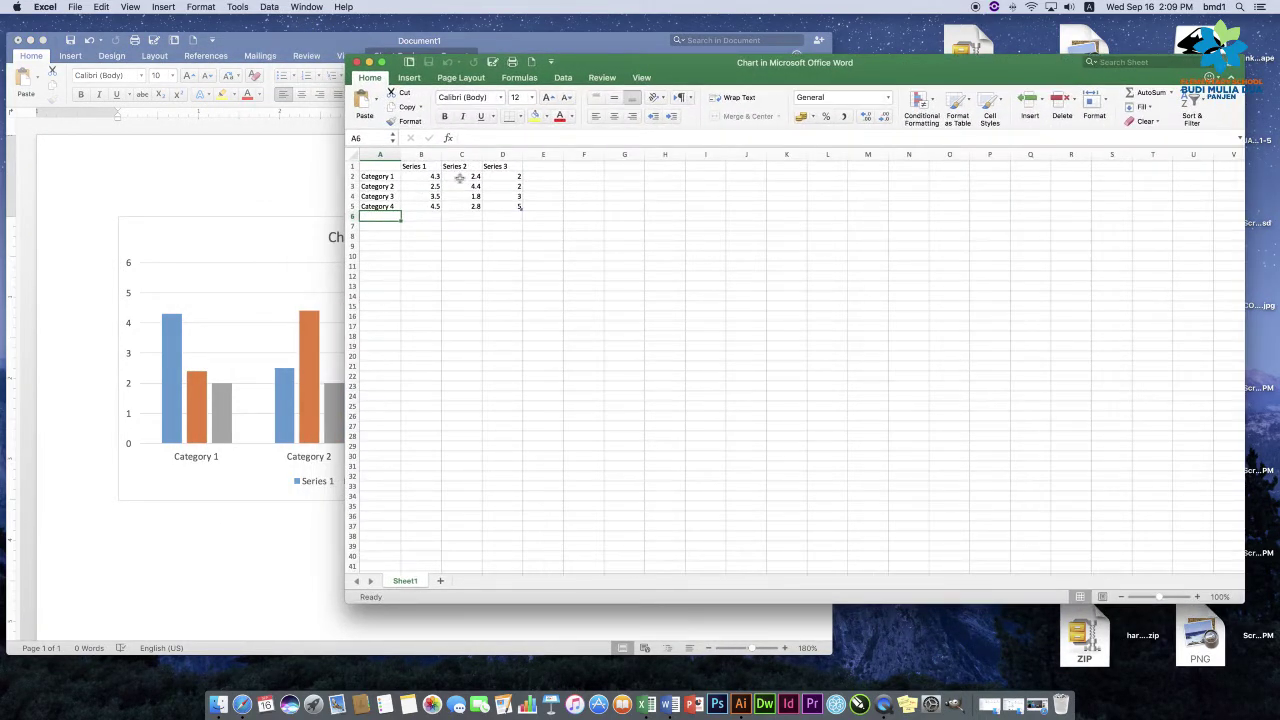
{"action": "left_click", "coordinate": [390, 187]}
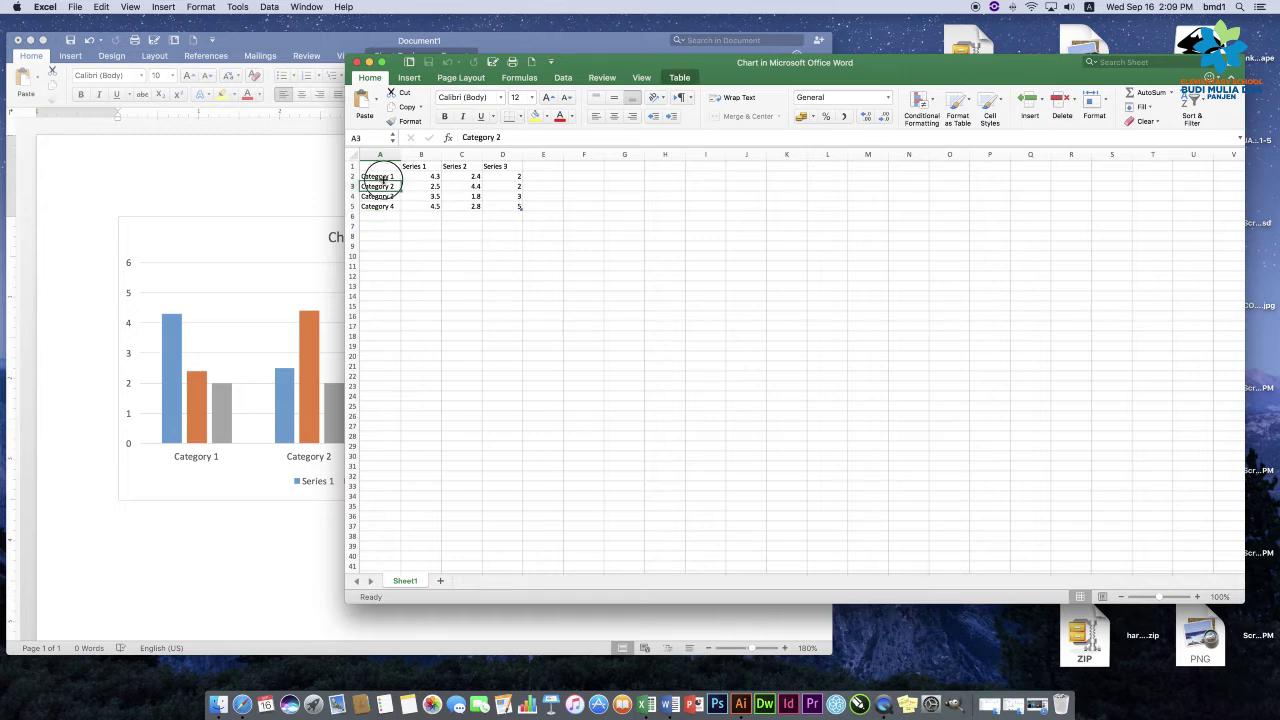
{"action": "left_click", "coordinate": [383, 177]}
{"action": "left_click_drag", "start_coordinate": [344, 129], "coordinate": [830, 135]}
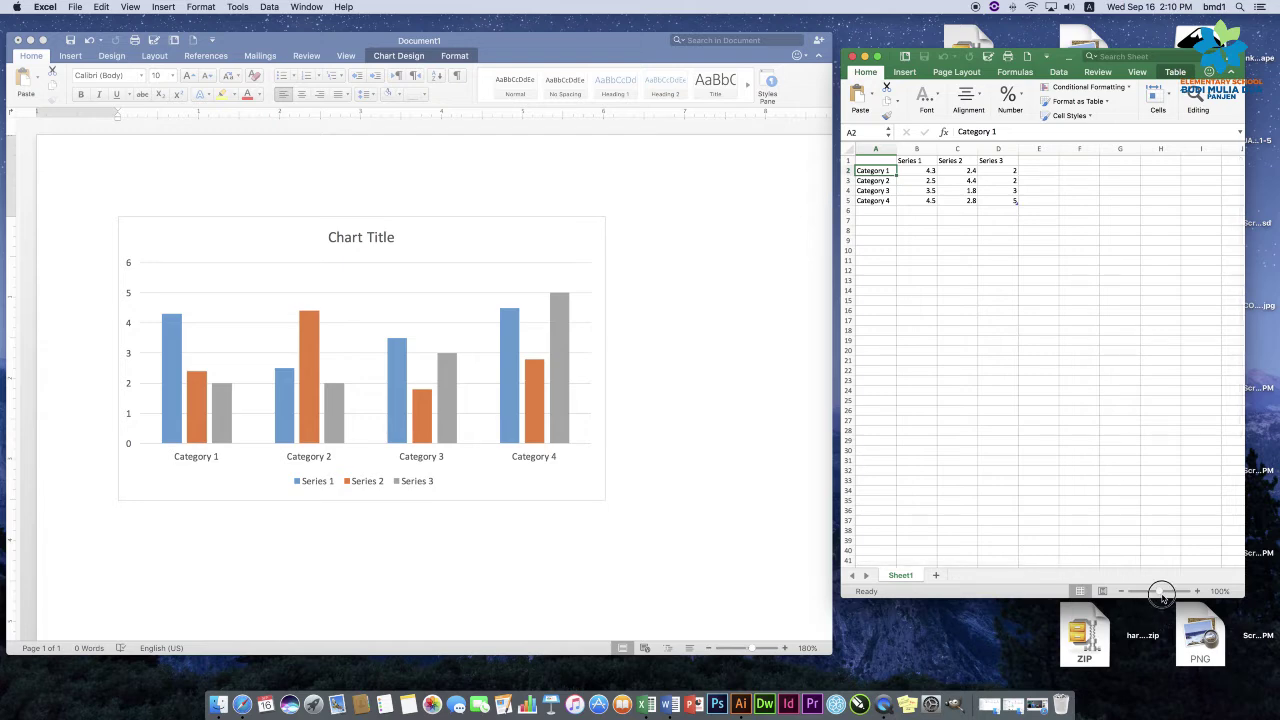
{"action": "left_click_drag", "start_coordinate": [1160, 592], "coordinate": [1168, 592]}
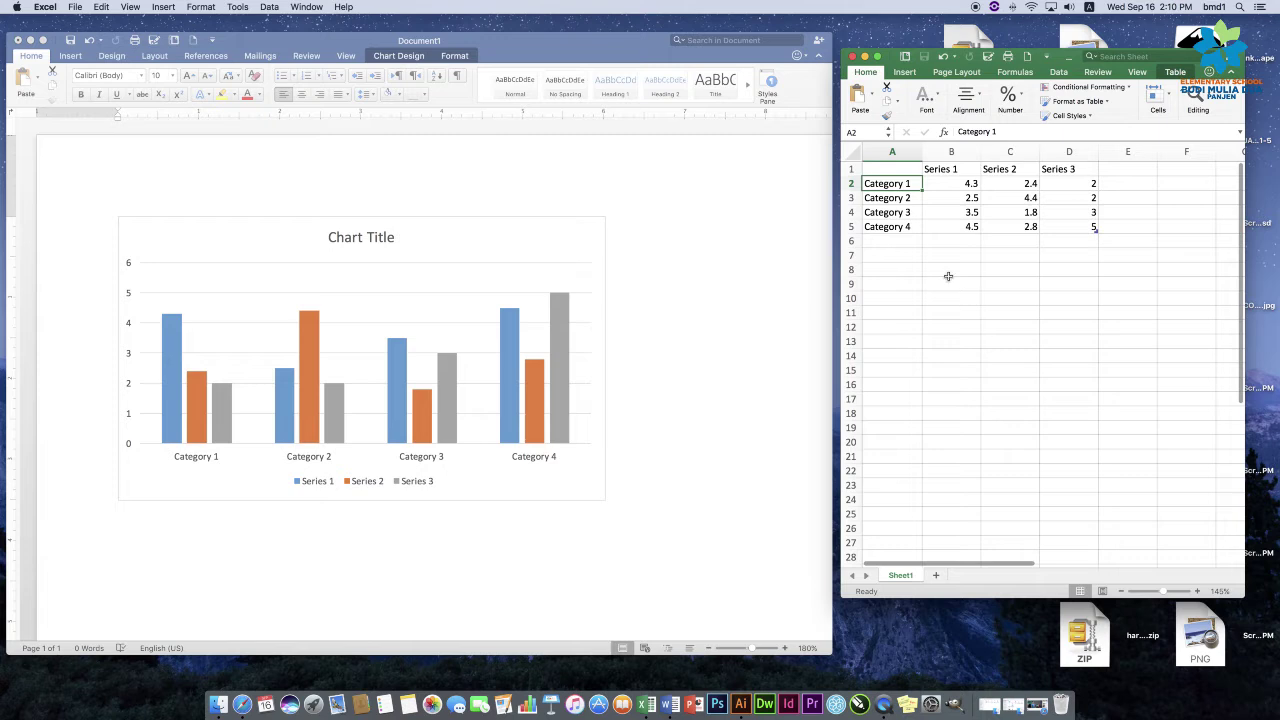
Rename headers B1–D1 to MATEMATIKA, BAHASA INDONESIA and IPA, widening columns B and C
{"action": "left_click", "coordinate": [948, 171]}
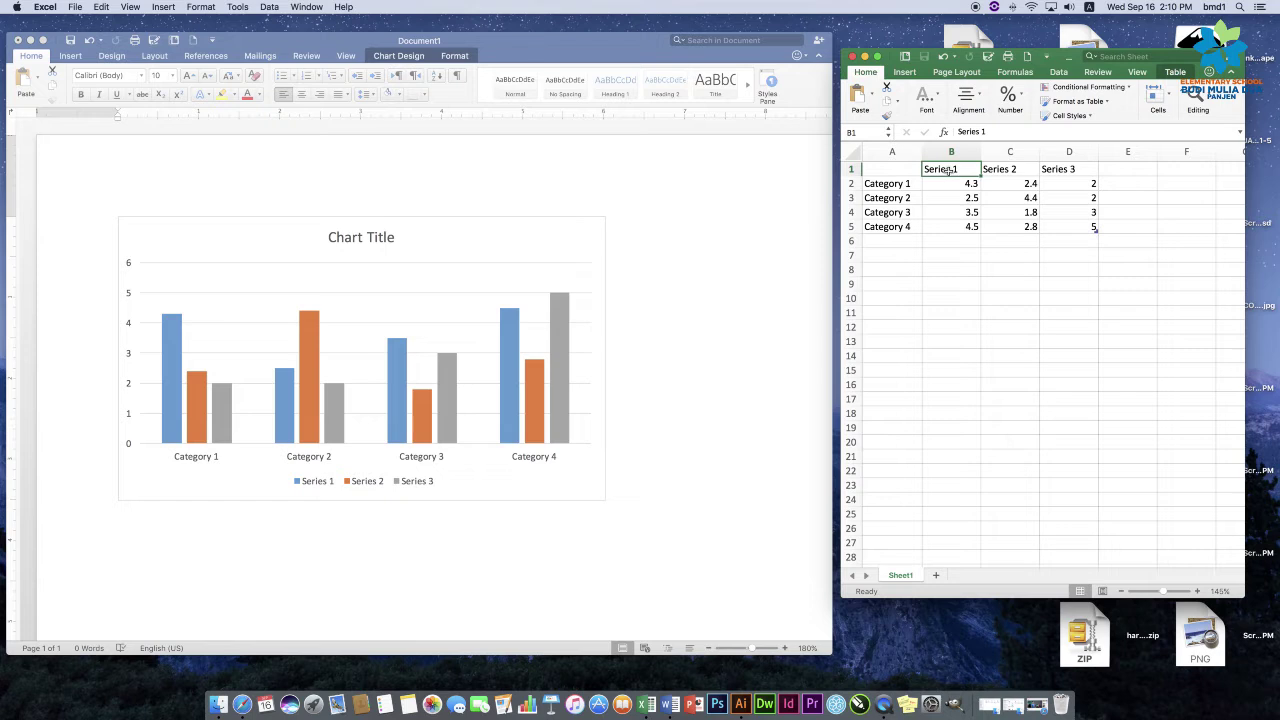
{"action": "type", "text": "MATEMATI"}
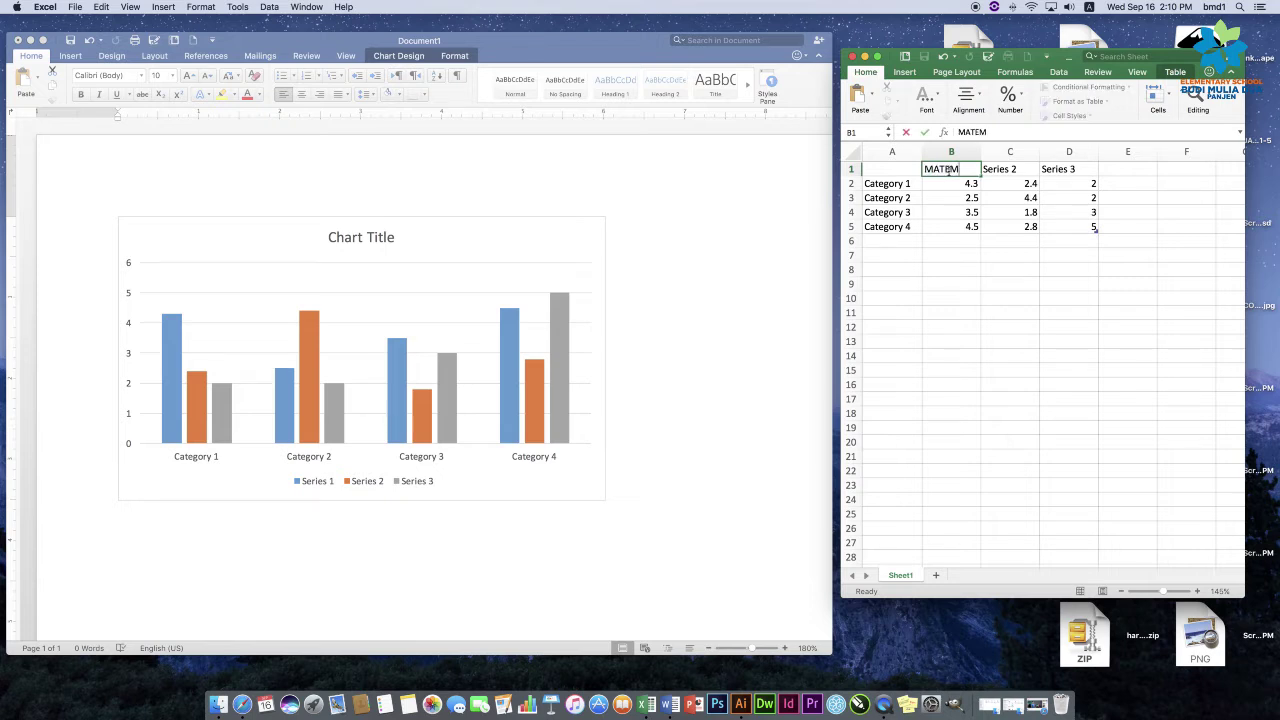
{"action": "type", "text": "KA"}
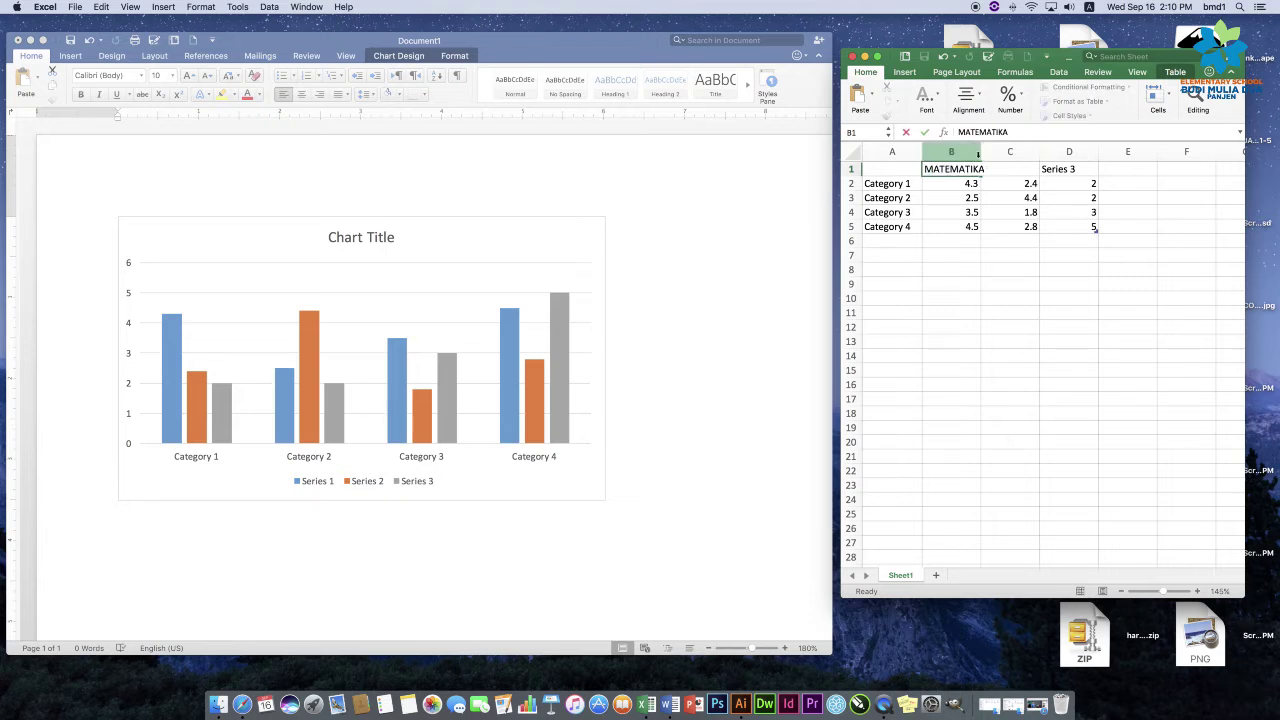
{"action": "left_click", "coordinate": [1010, 197]}
{"action": "left_click_drag", "start_coordinate": [983, 156], "coordinate": [1002, 156]}
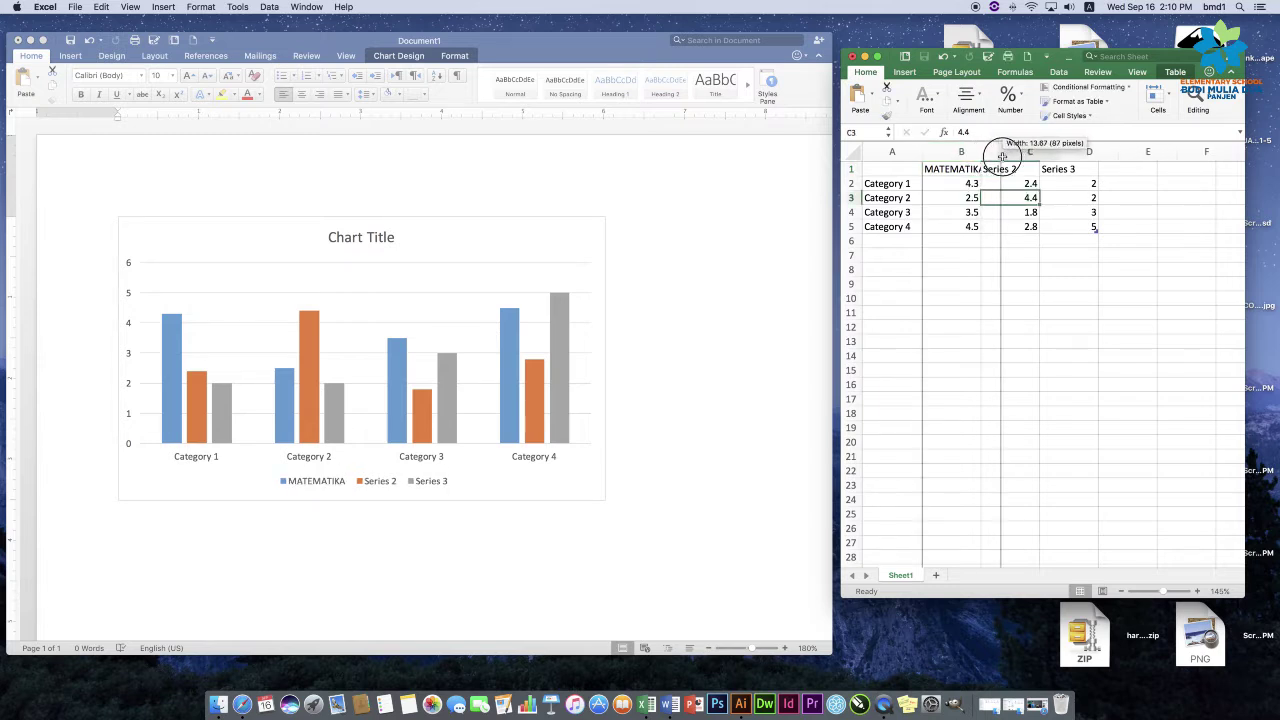
{"action": "left_click", "coordinate": [1022, 170]}
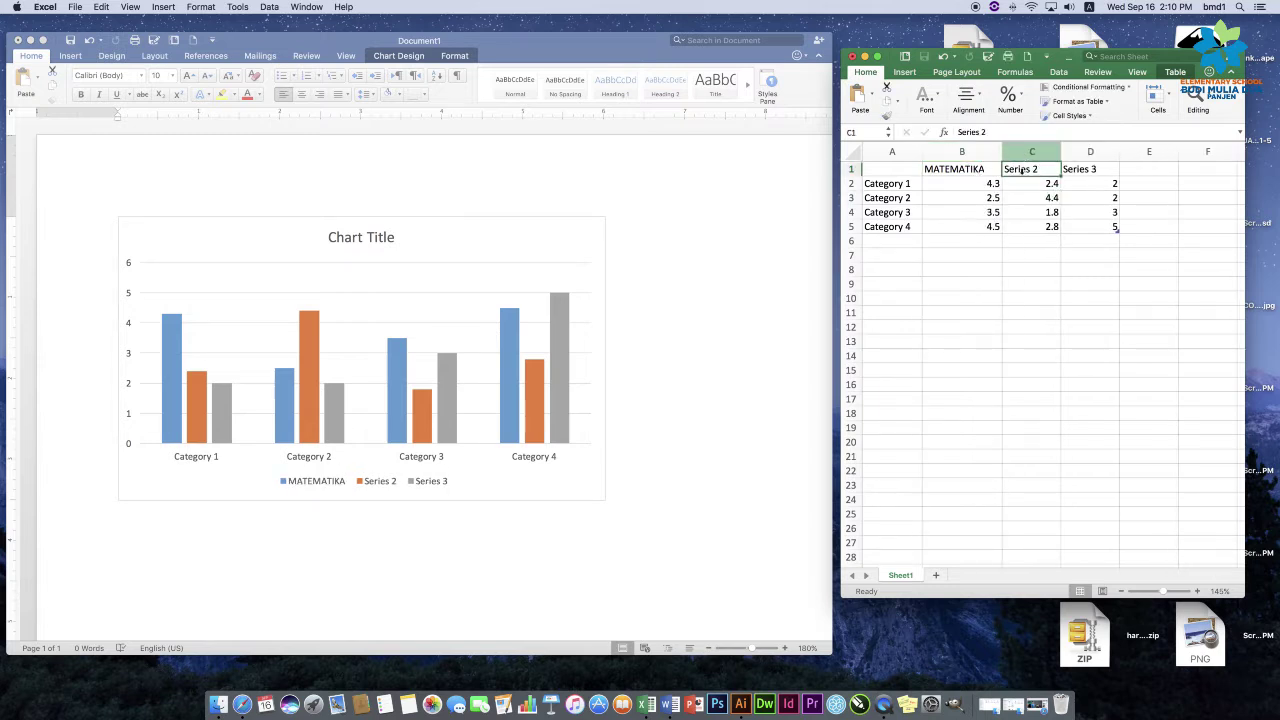
{"action": "type", "text": "BAHASA"}
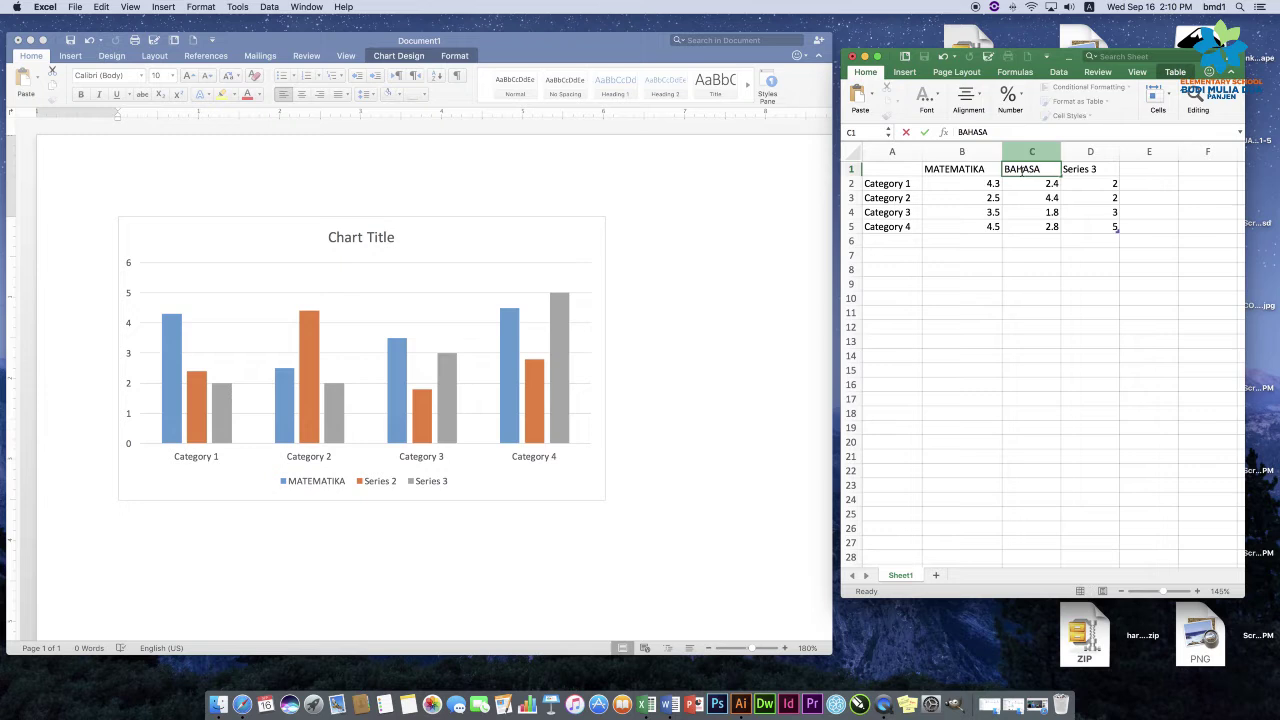
{"action": "type", "text": " INDONESIA"}
{"action": "left_click", "coordinate": [1038, 256]}
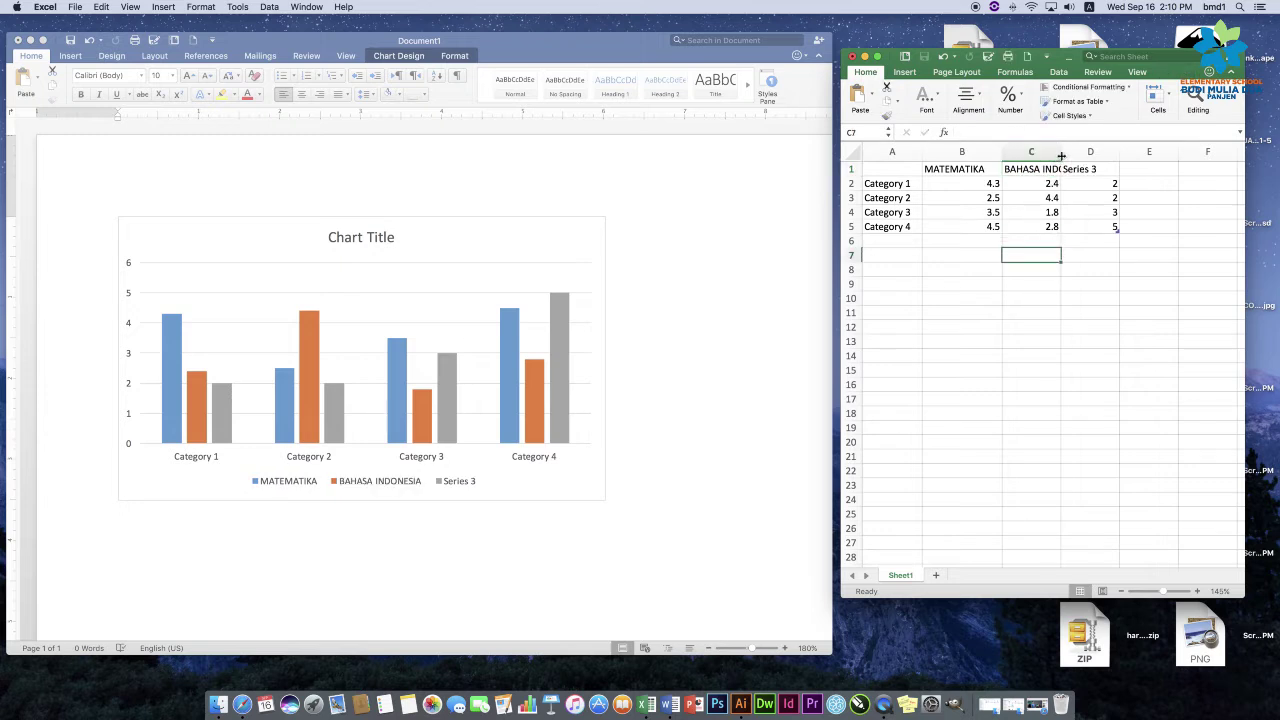
{"action": "left_click_drag", "start_coordinate": [1062, 151], "coordinate": [1107, 151]}
{"action": "left_click", "coordinate": [1127, 169]}
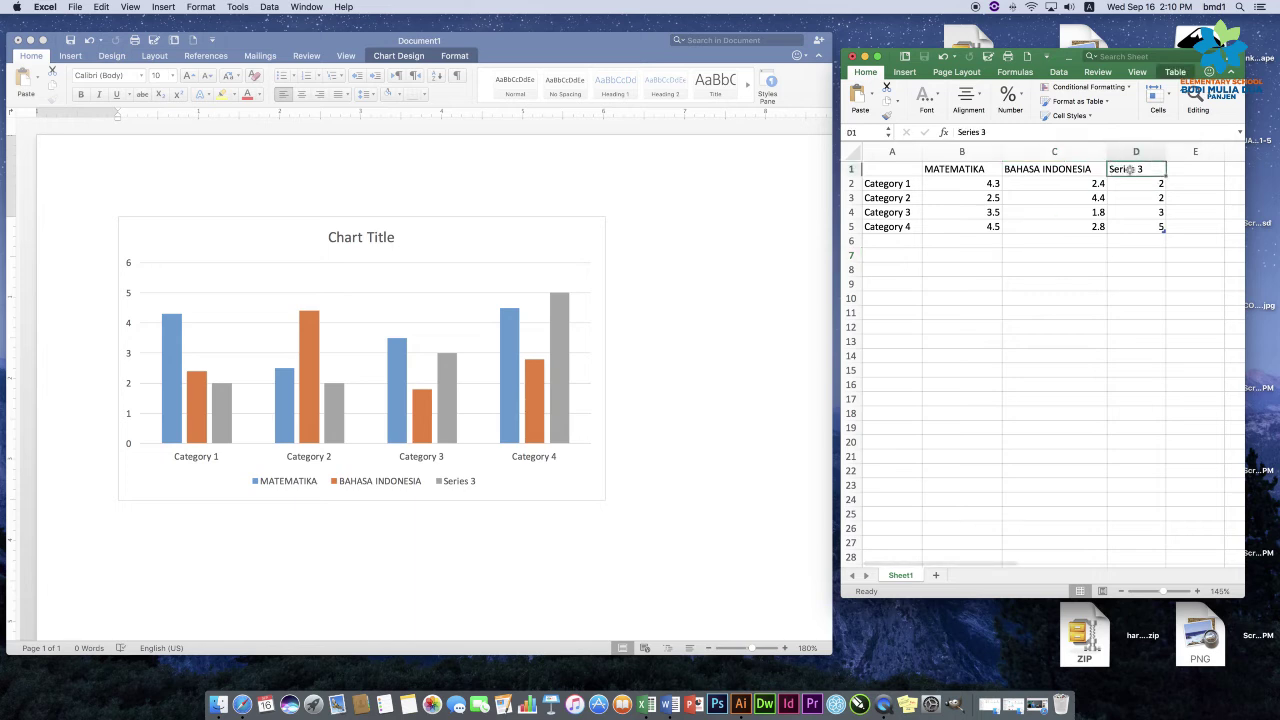
{"action": "type", "text": "IPA"}
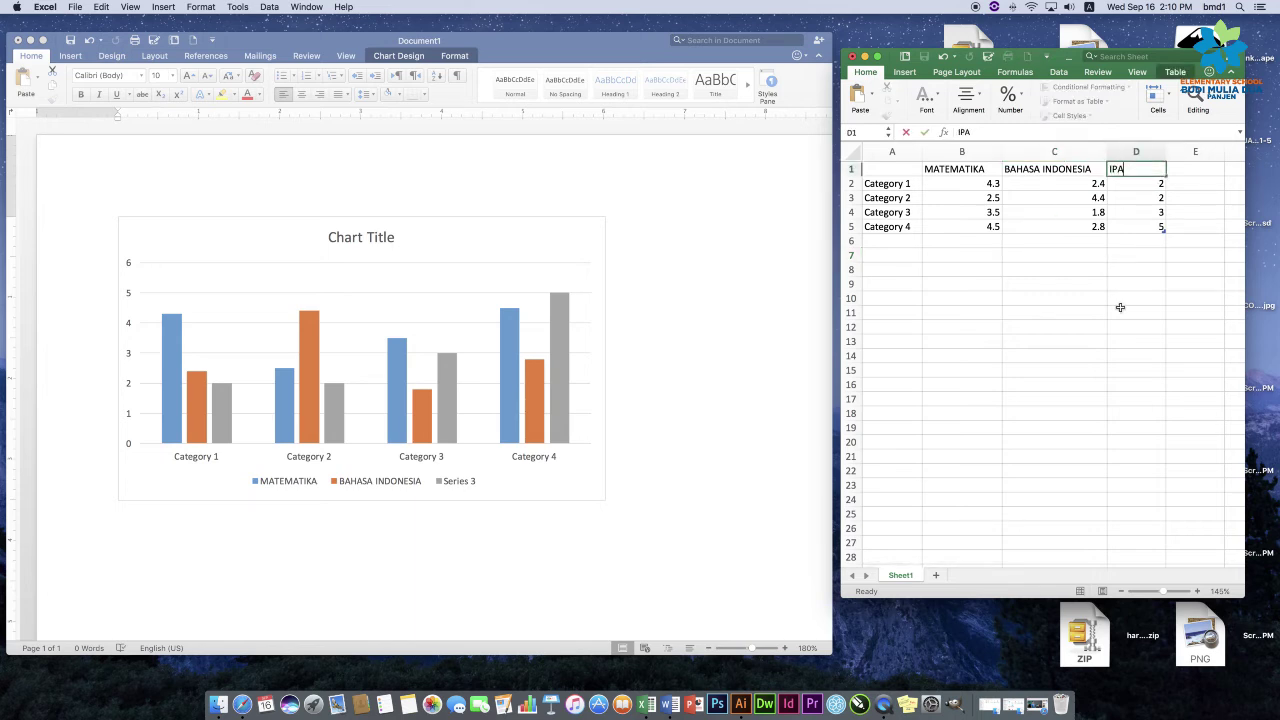
{"action": "left_click", "coordinate": [1120, 310]}
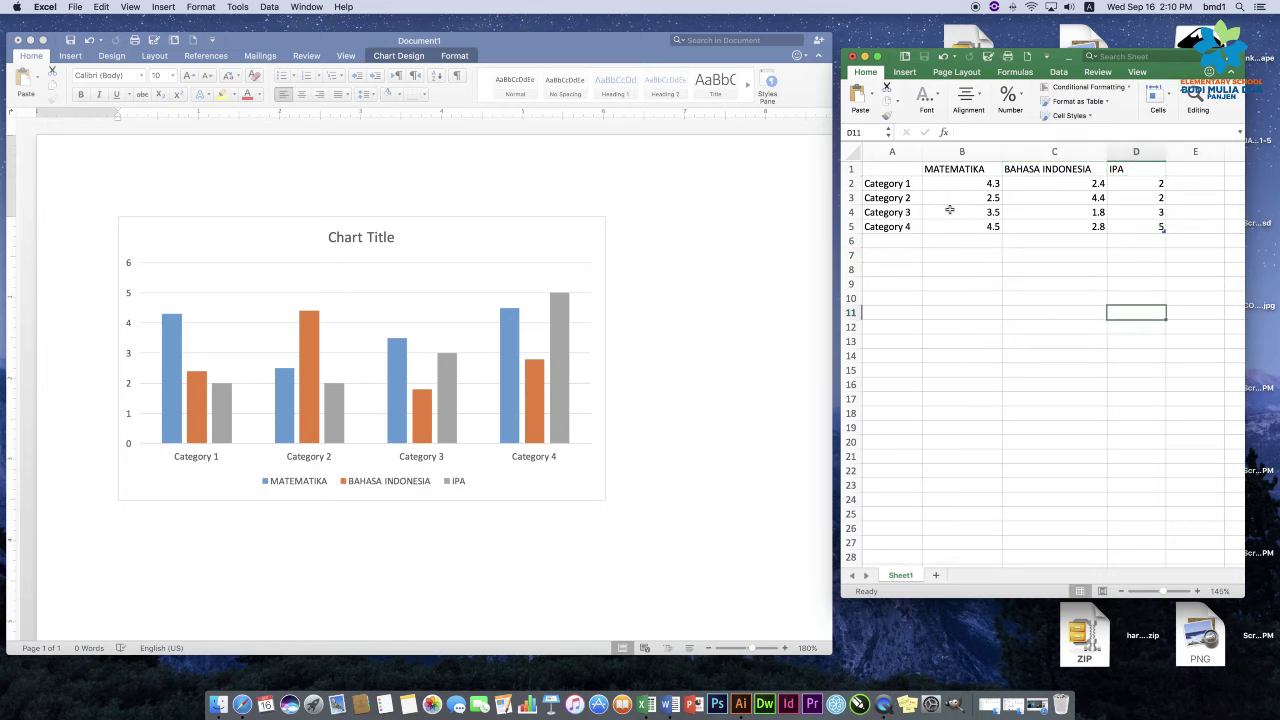
{"action": "left_click", "coordinate": [908, 185]}
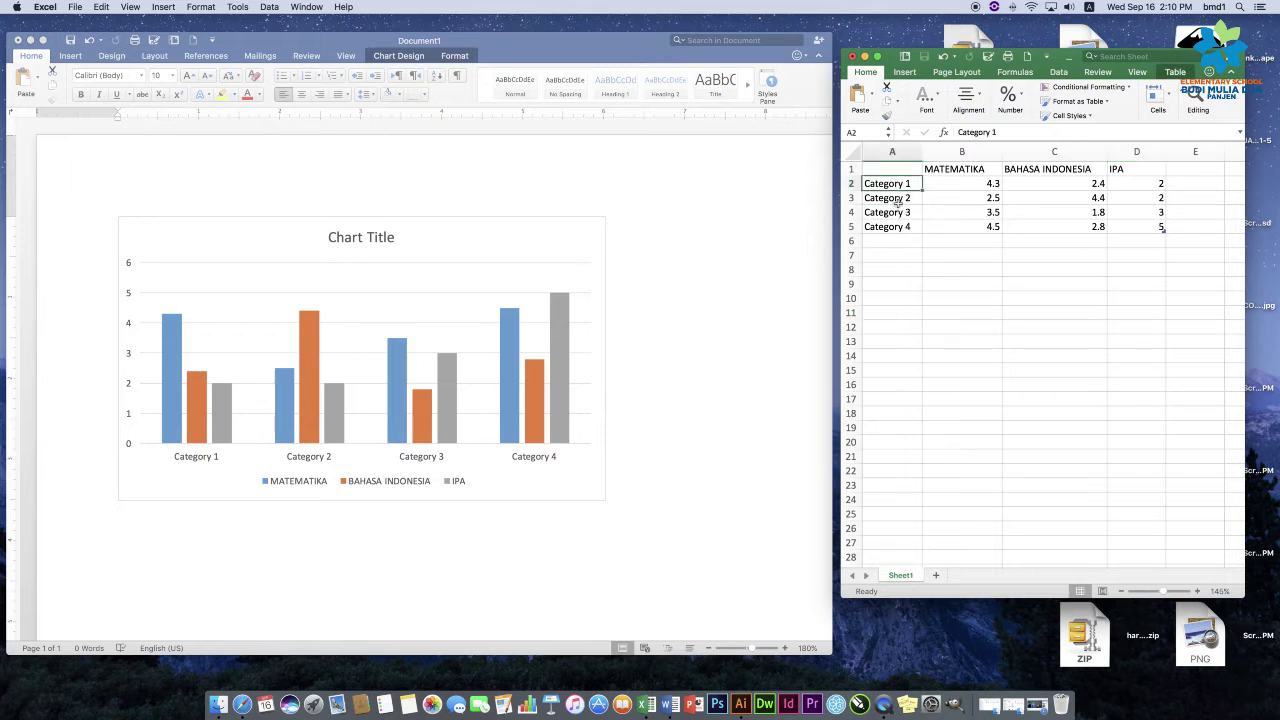
Rename the first category in A2 from Category 1 to GRAFIK
{"action": "left_click", "coordinate": [897, 199]}
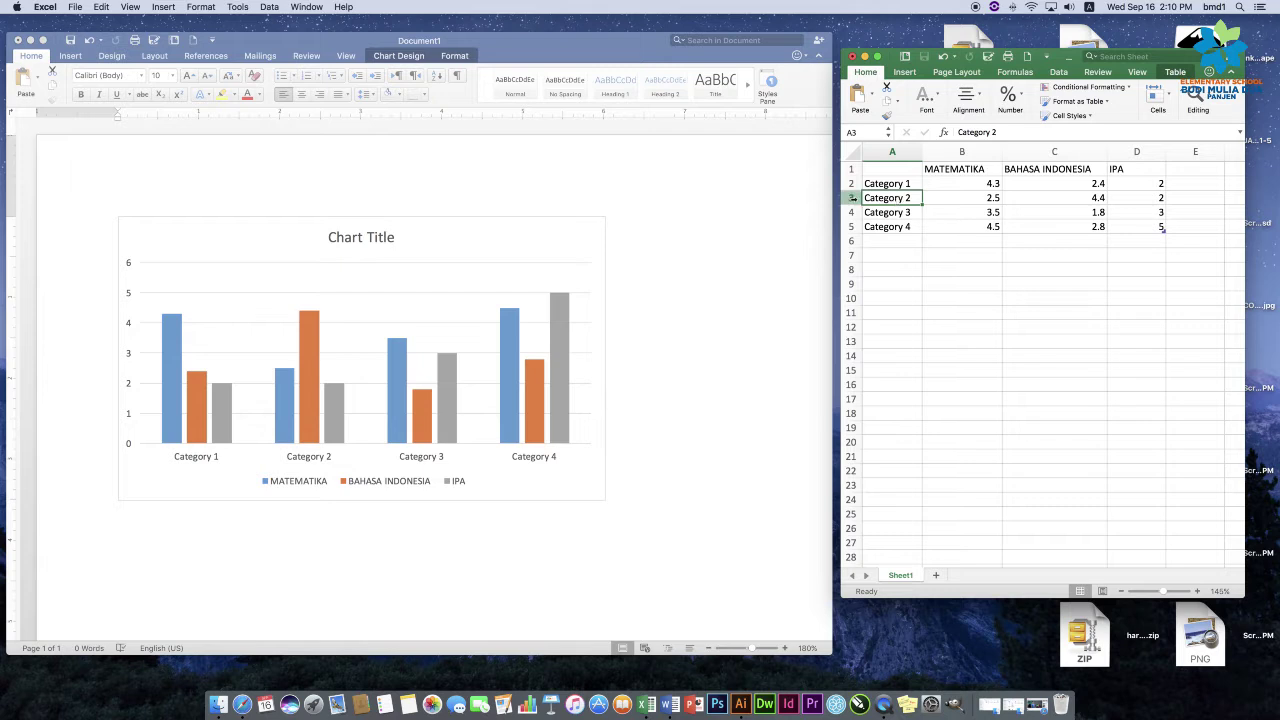
{"action": "left_click", "coordinate": [851, 198]}
{"action": "left_click", "coordinate": [893, 199]}
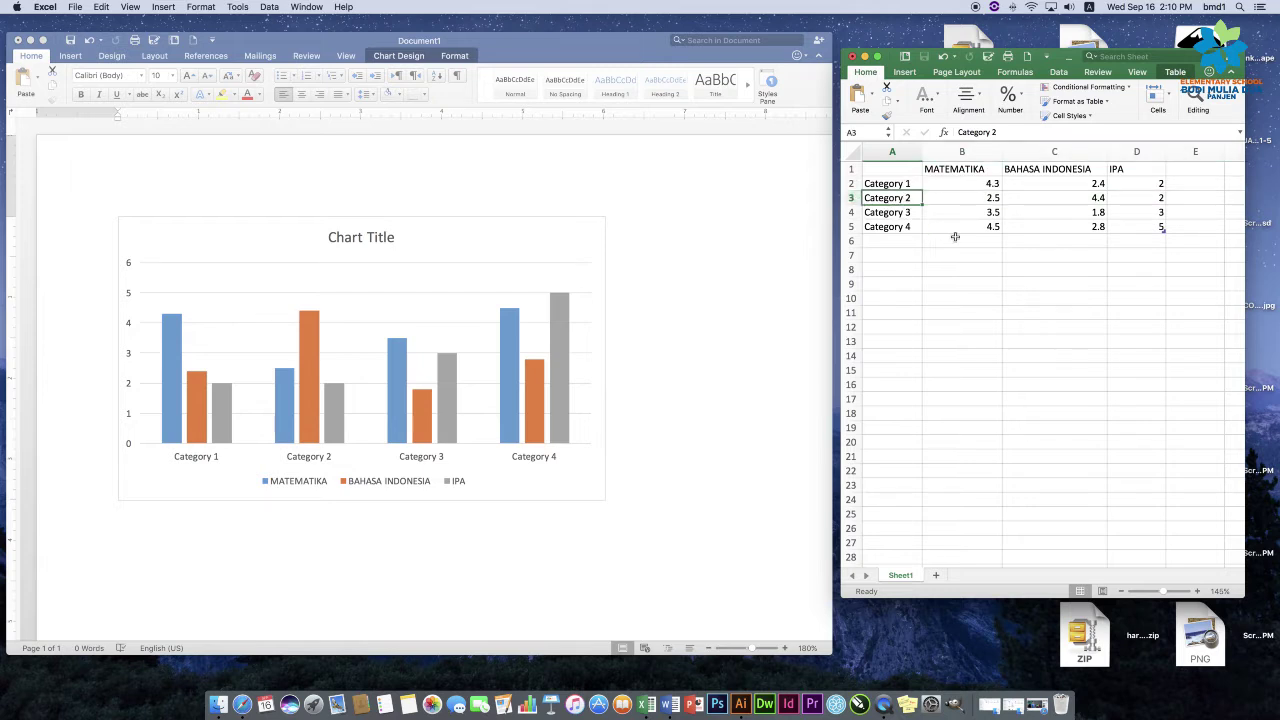
{"action": "left_click", "coordinate": [890, 184]}
{"action": "left_click_drag", "start_coordinate": [886, 198], "coordinate": [1156, 227]}
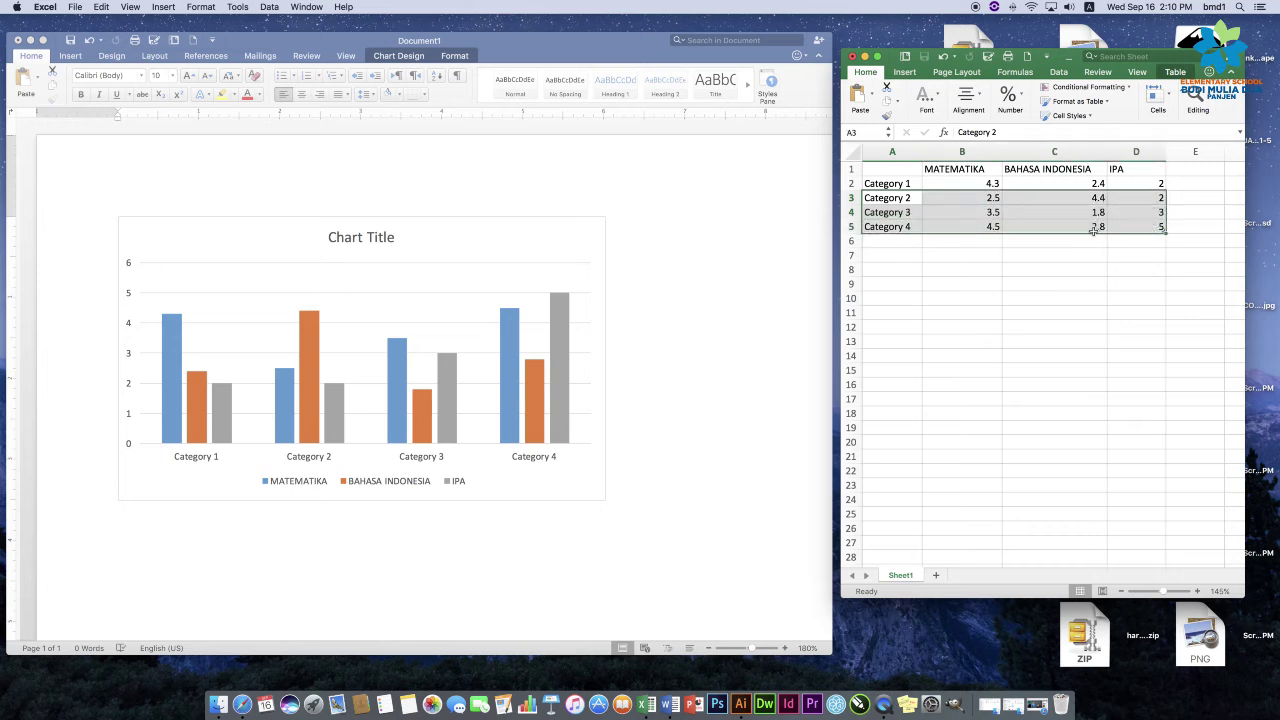
{"action": "left_click", "coordinate": [890, 197]}
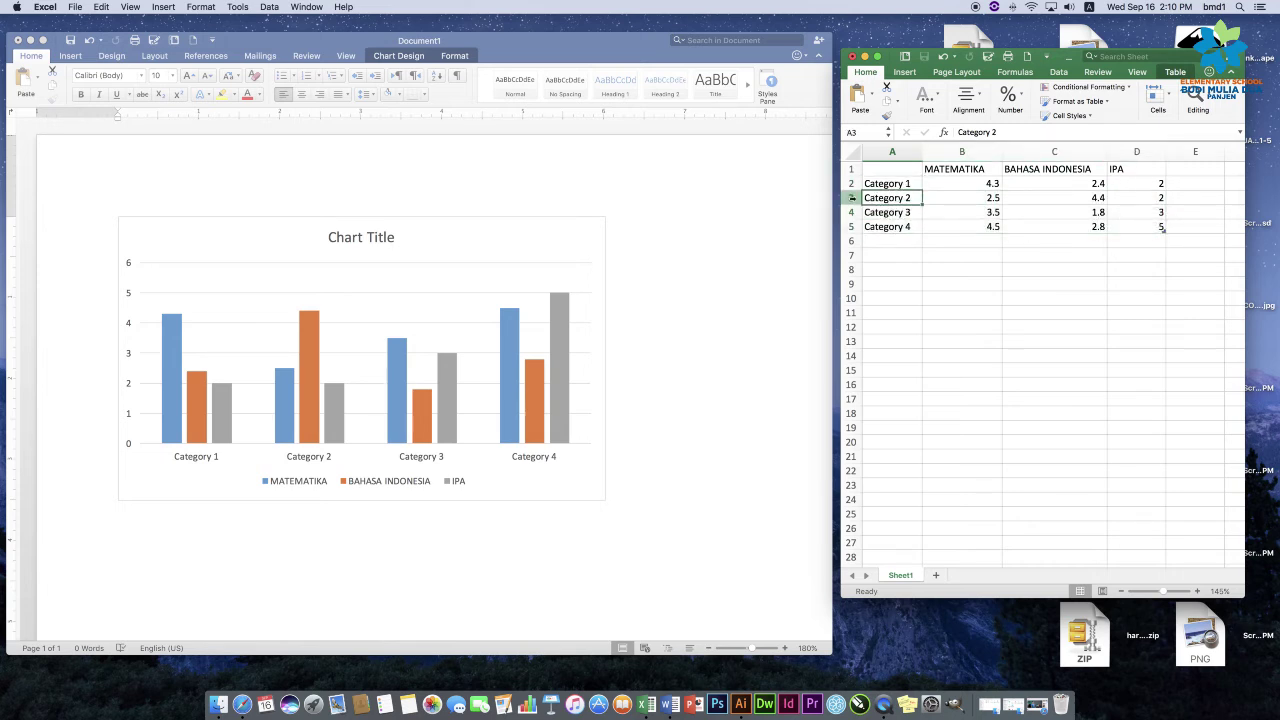
{"action": "left_click", "coordinate": [888, 183]}
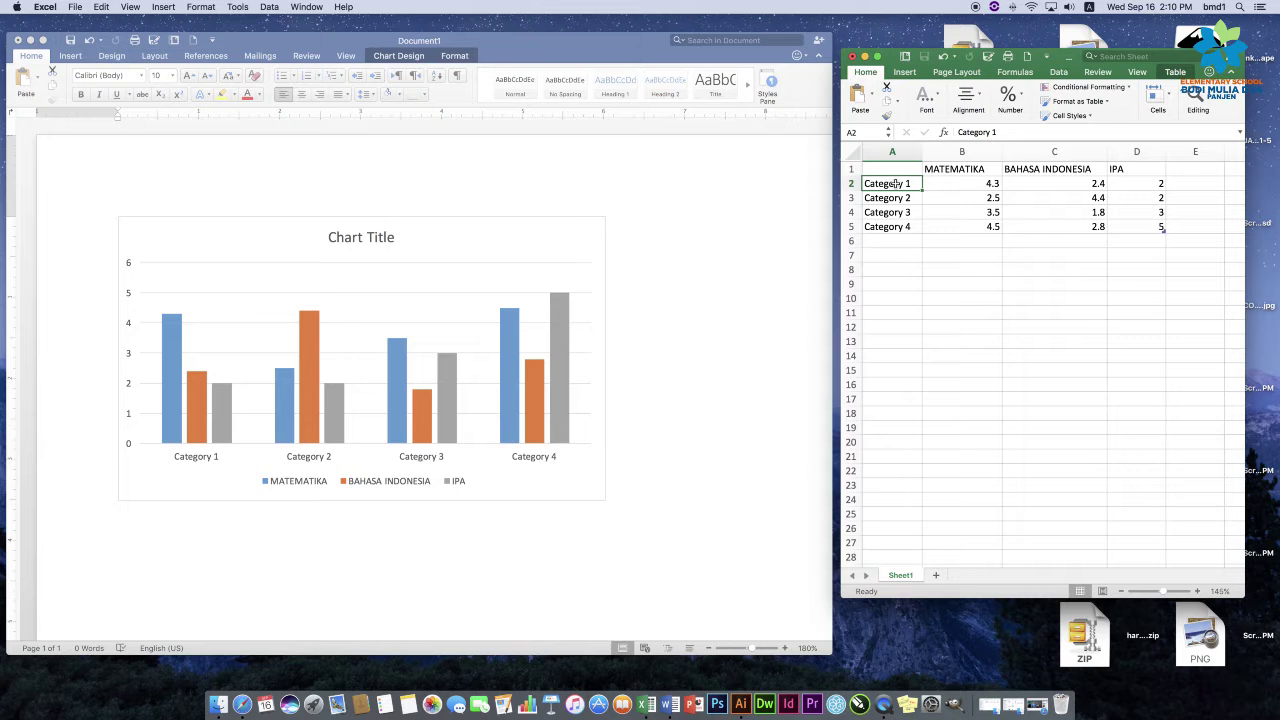
{"action": "double_click", "coordinate": [896, 183]}
{"action": "left_click_drag", "start_coordinate": [911, 183], "coordinate": [846, 185]}
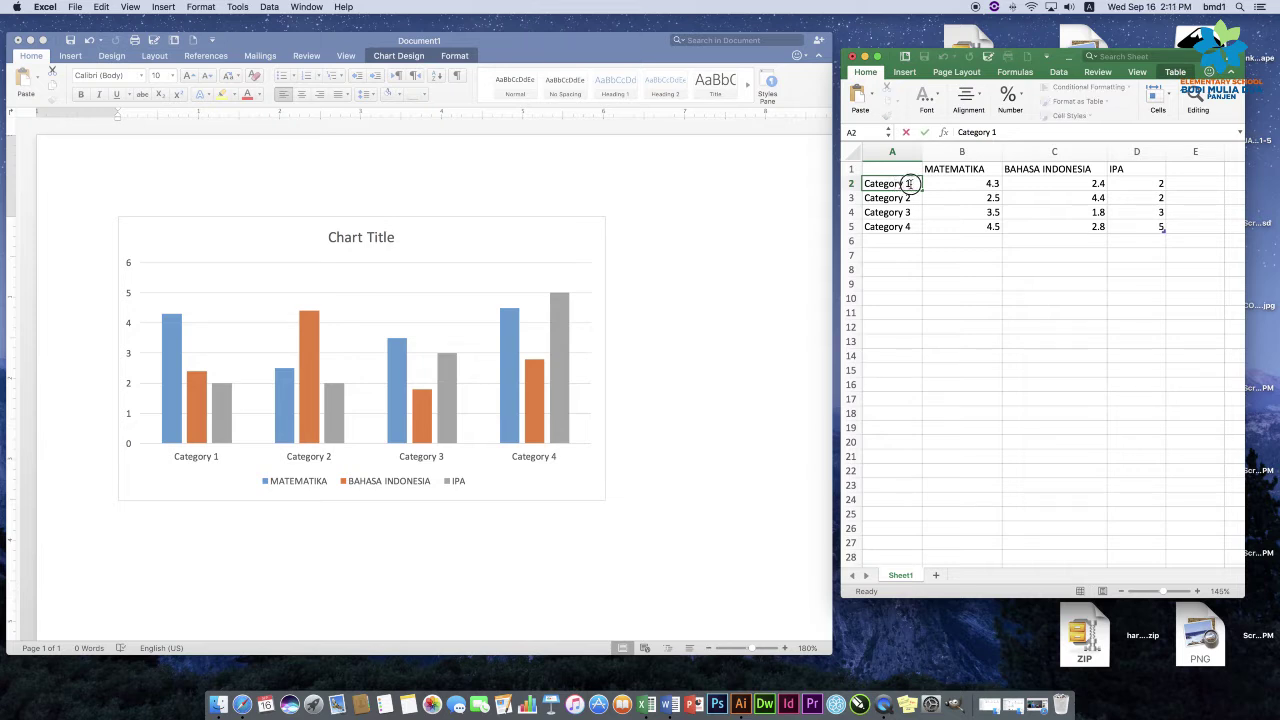
{"action": "type", "text": "GRAFIK"}
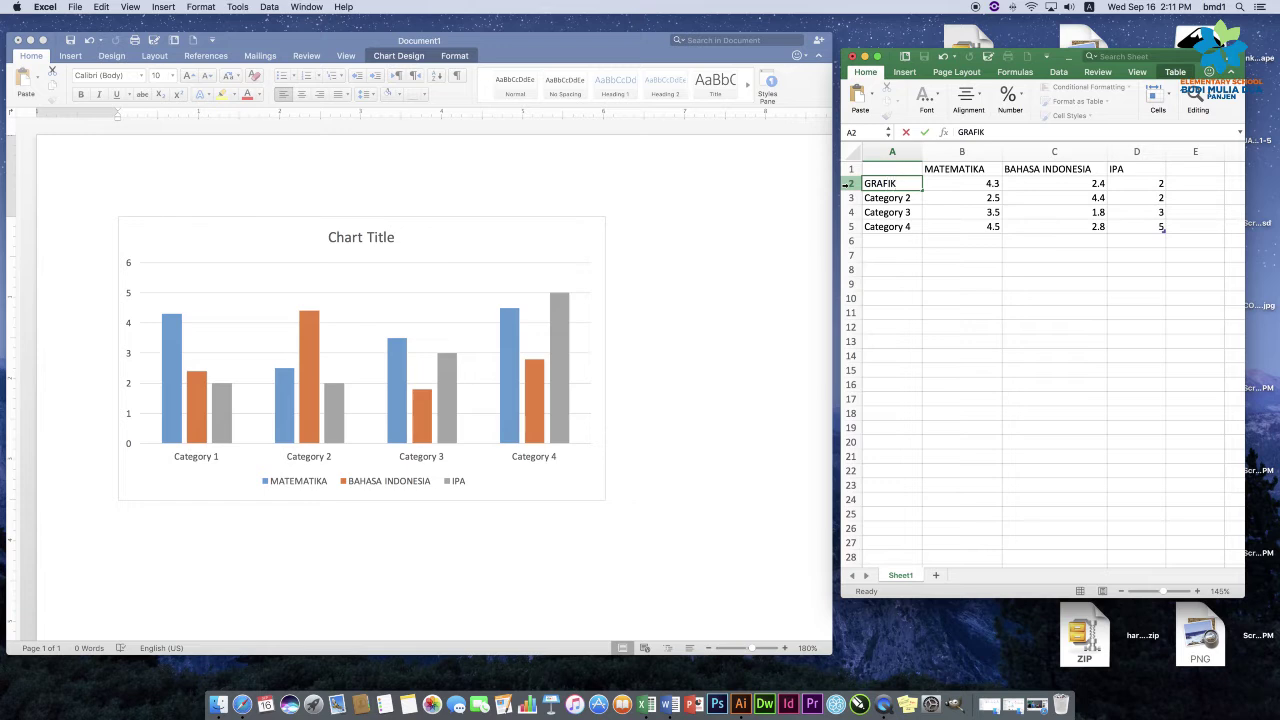
{"action": "left_click", "coordinate": [897, 268]}
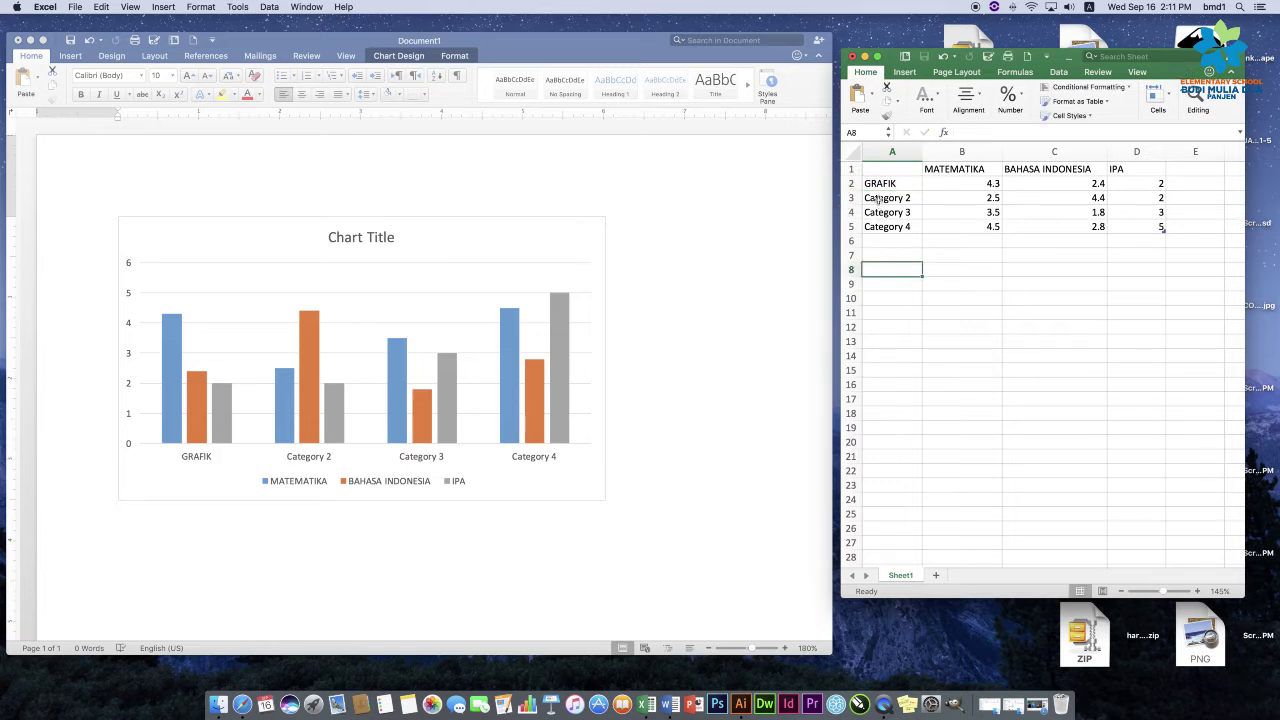
Clear rows 3–5 holding the Category 2–4 data
{"action": "left_click_drag", "start_coordinate": [884, 197], "coordinate": [884, 228]}
{"action": "left_click", "coordinate": [870, 198]}
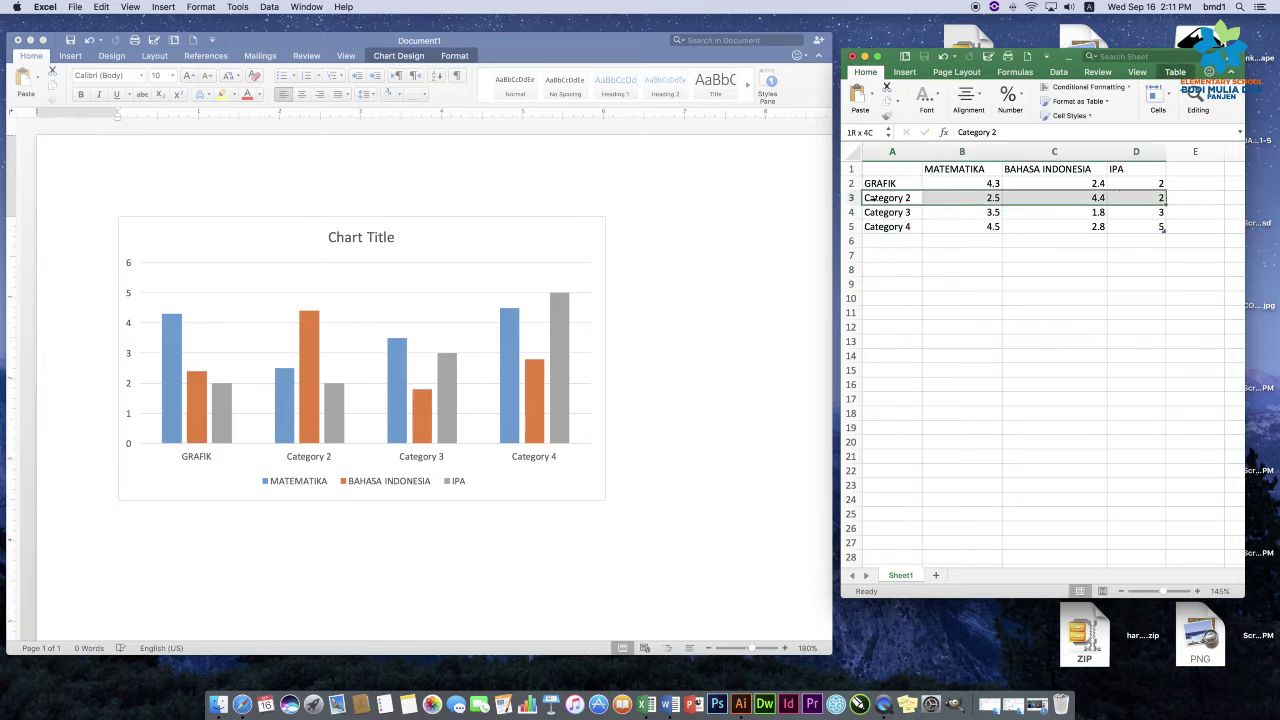
{"action": "left_click", "coordinate": [884, 227]}
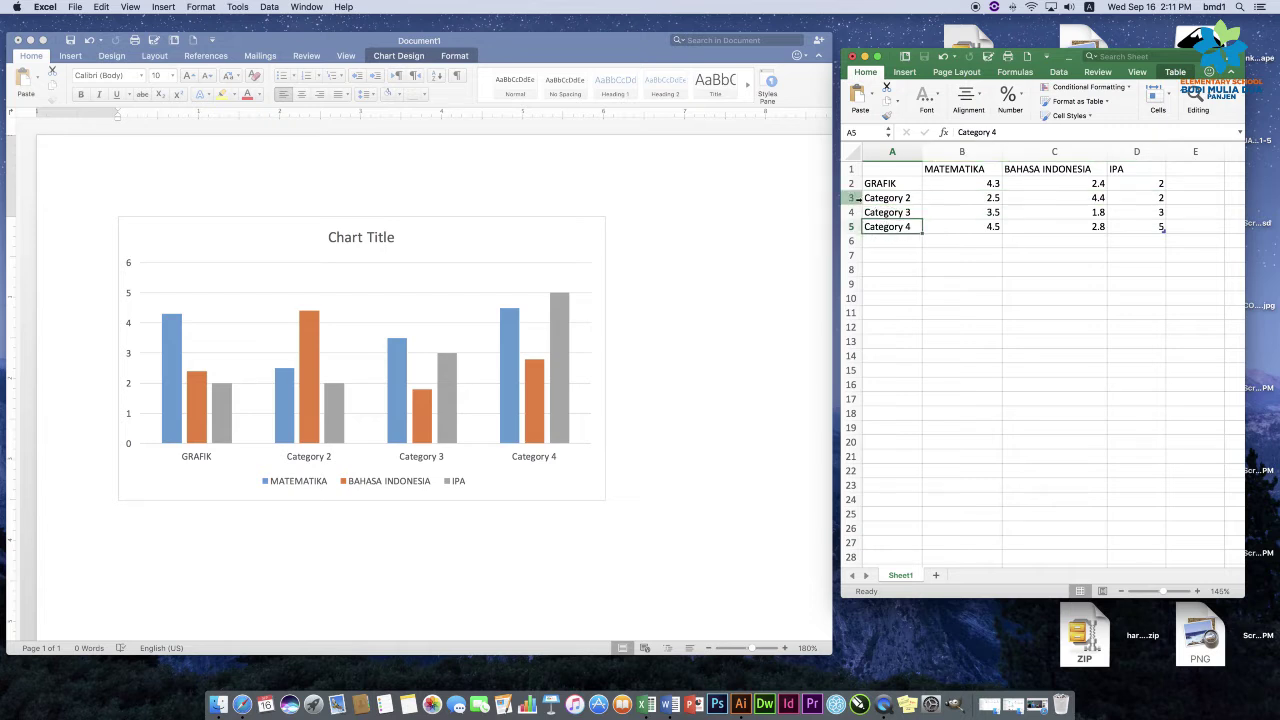
{"action": "left_click", "coordinate": [858, 198]}
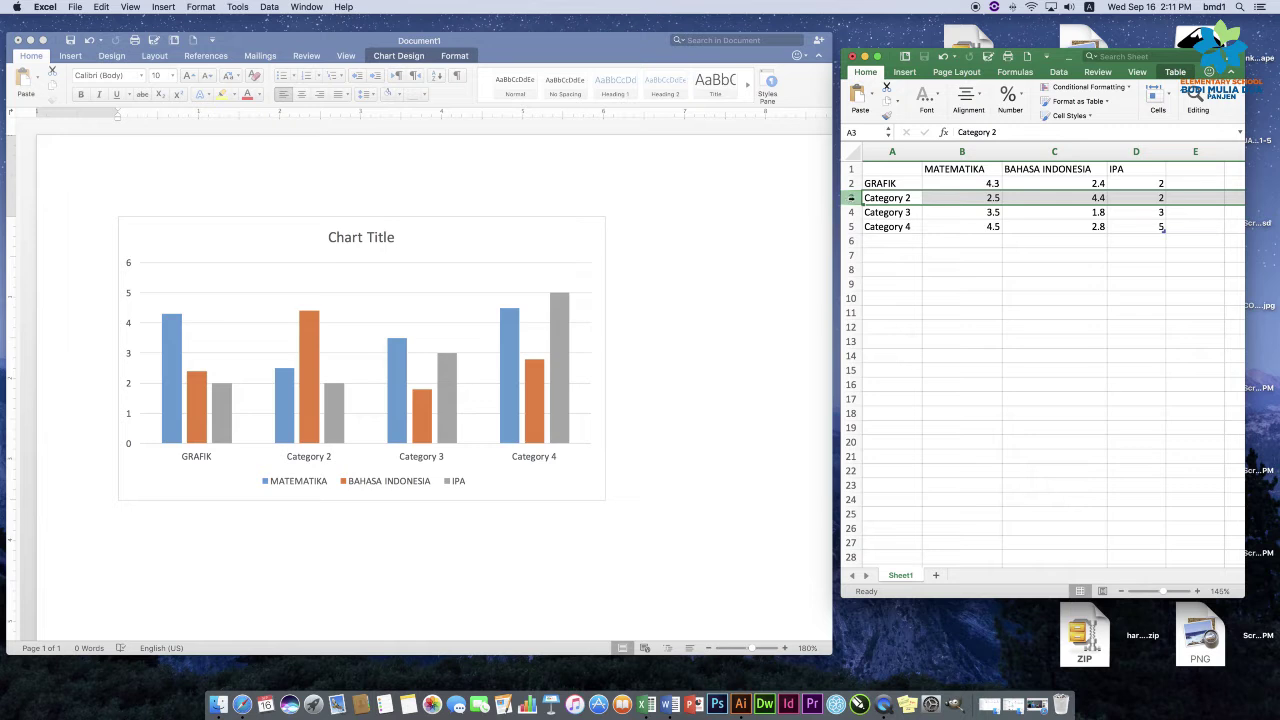
{"action": "left_click_drag", "start_coordinate": [851, 198], "coordinate": [851, 227]}
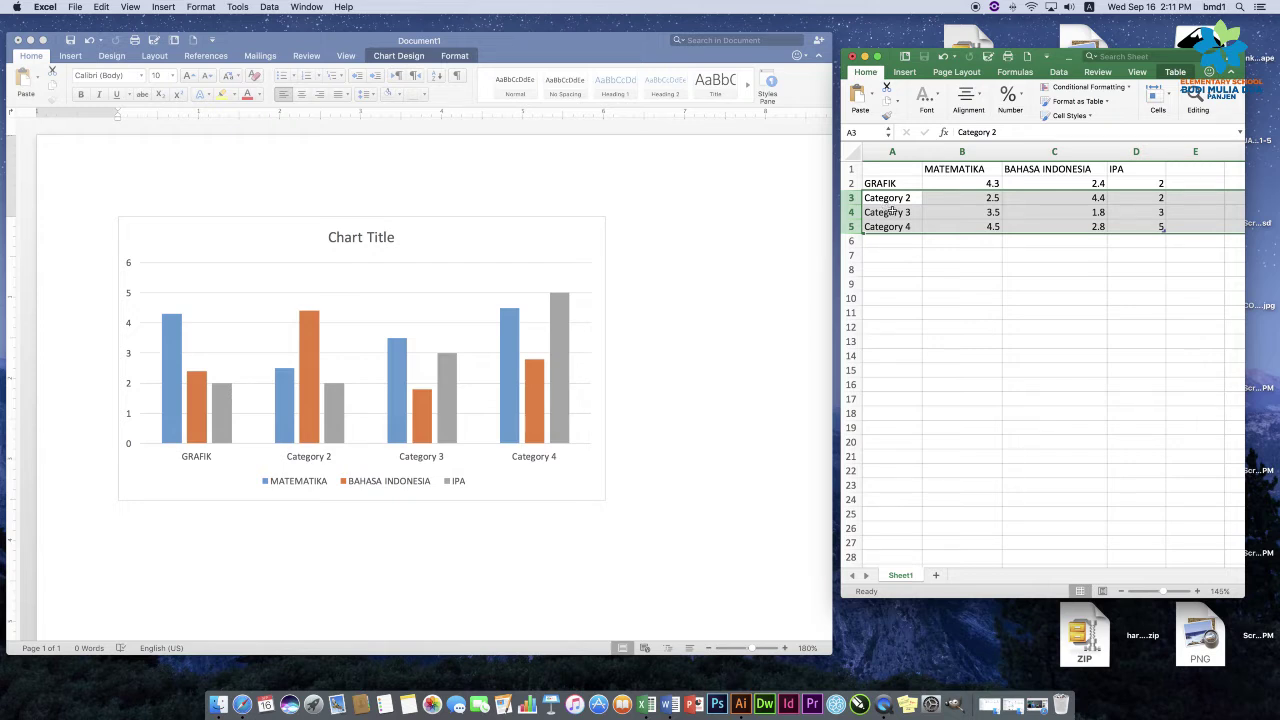
{"action": "key", "text": "Delete"}
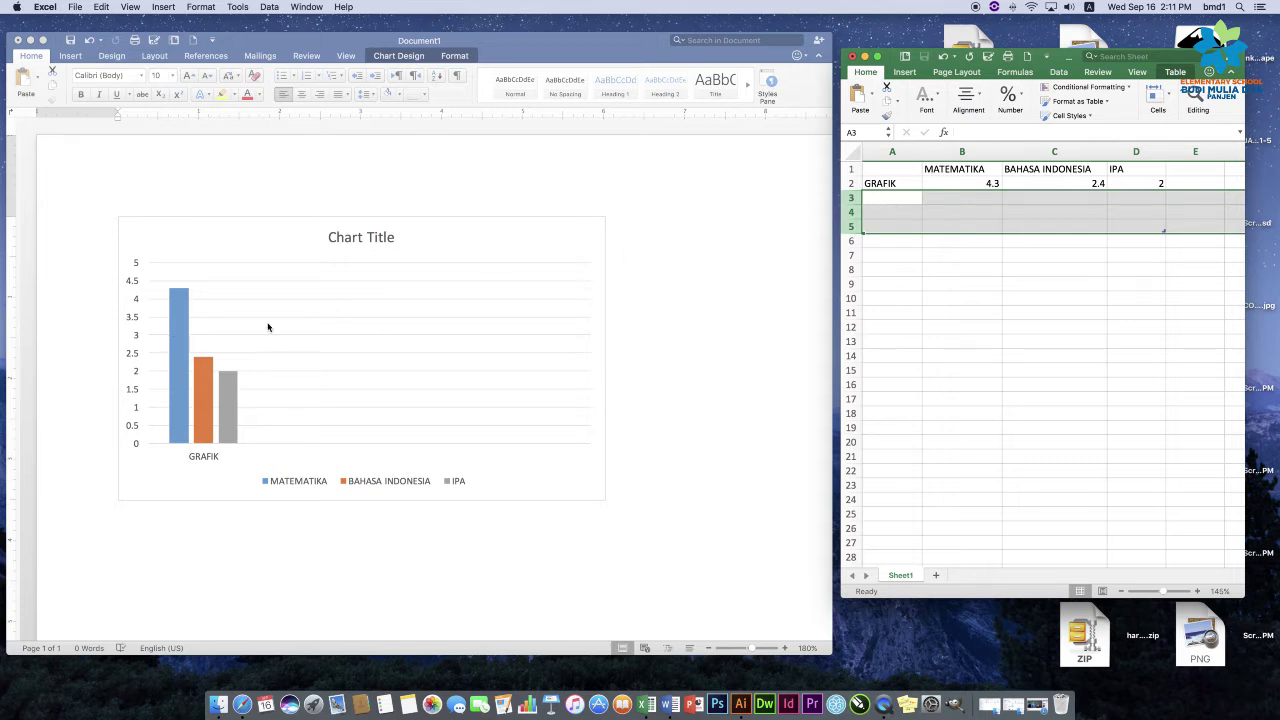
Change the GRAFIK MATEMATIKA score in B2 from 4.3 to 7
{"action": "left_click", "coordinate": [875, 247]}
{"action": "left_click", "coordinate": [938, 187]}
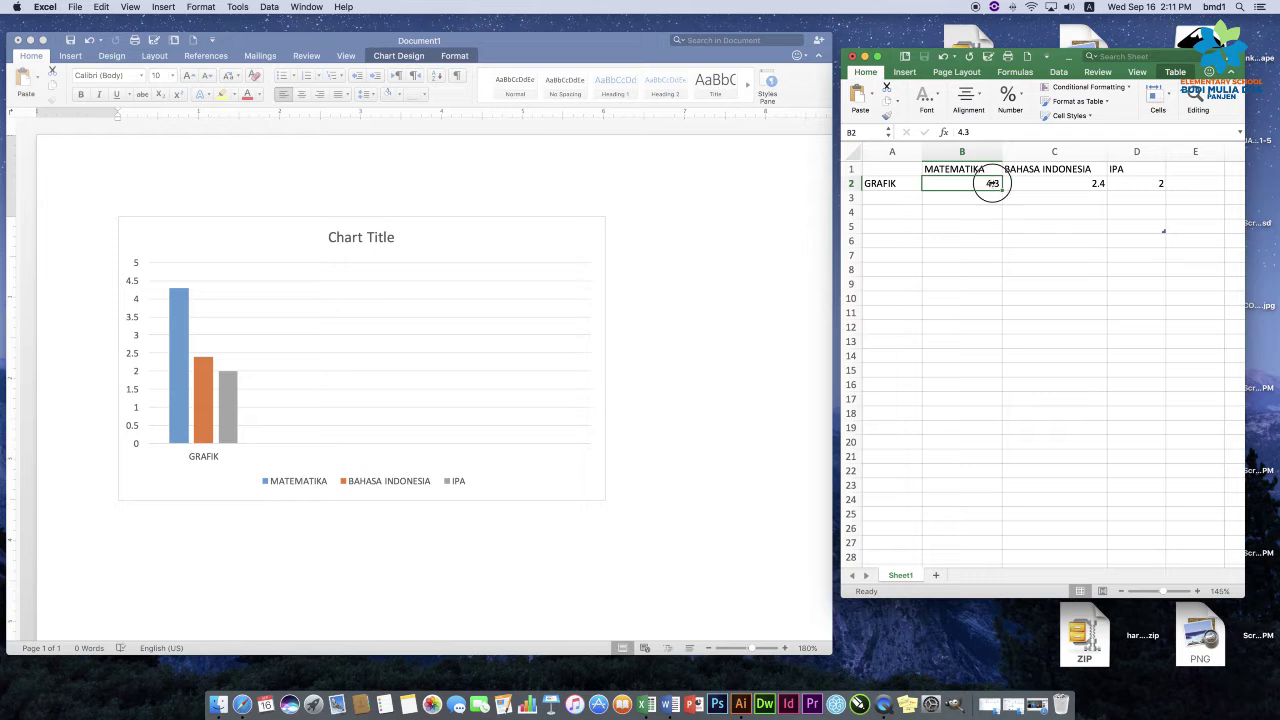
{"action": "double_click", "coordinate": [992, 183]}
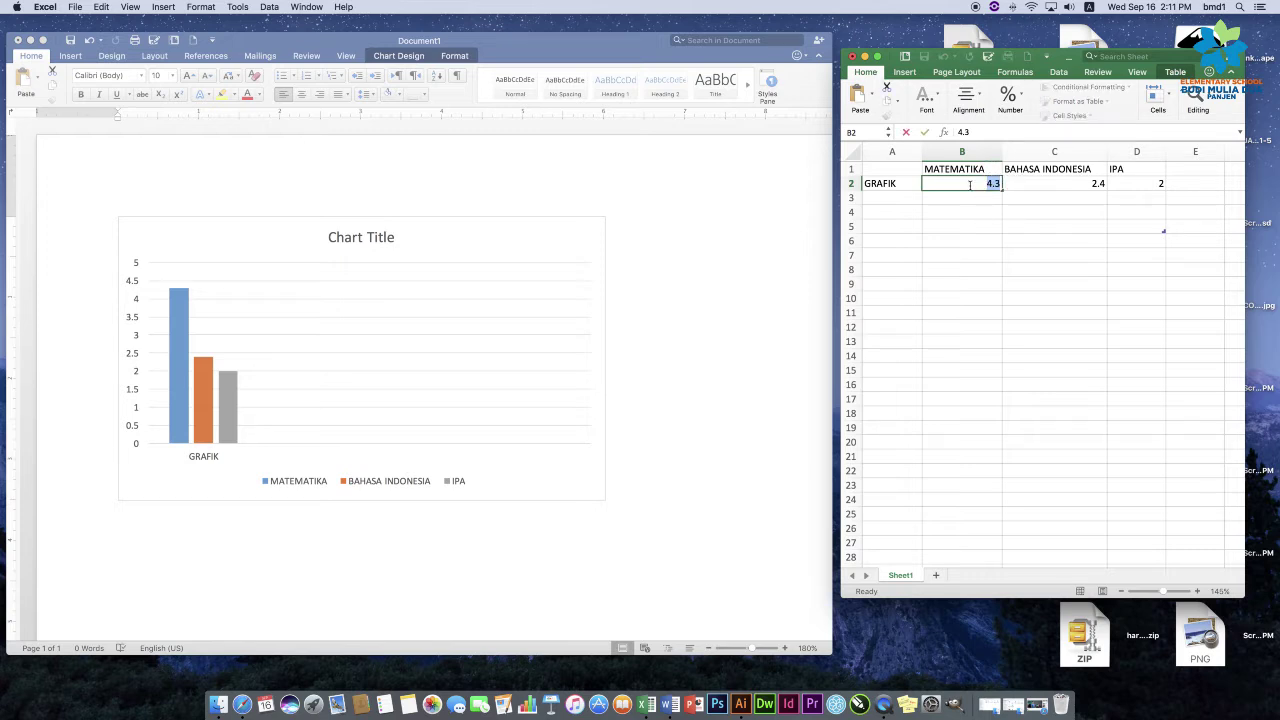
{"action": "left_click", "coordinate": [966, 196]}
{"action": "double_click", "coordinate": [970, 183]}
{"action": "type", "text": "7"}
{"action": "left_click", "coordinate": [1025, 183]}
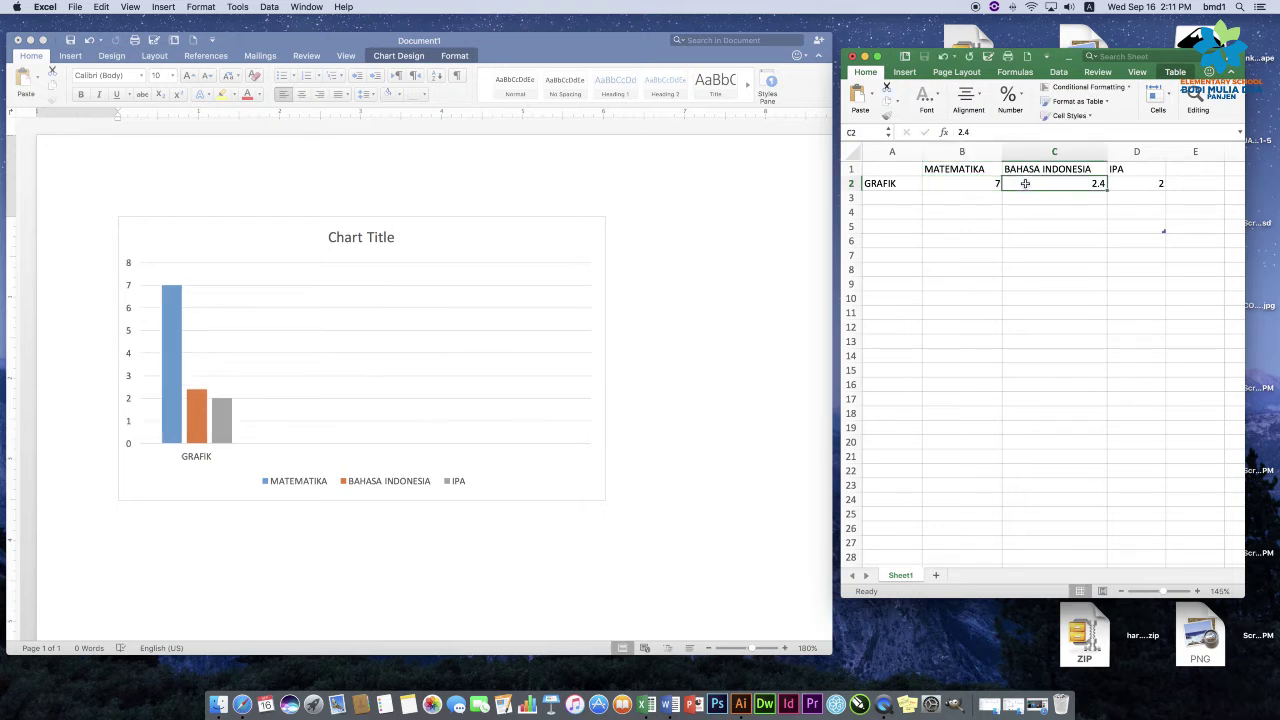
Set the BAHASA INDONESIA score in C2 to 6 and the IPA score in D2 to 9
{"action": "double_click", "coordinate": [1090, 183]}
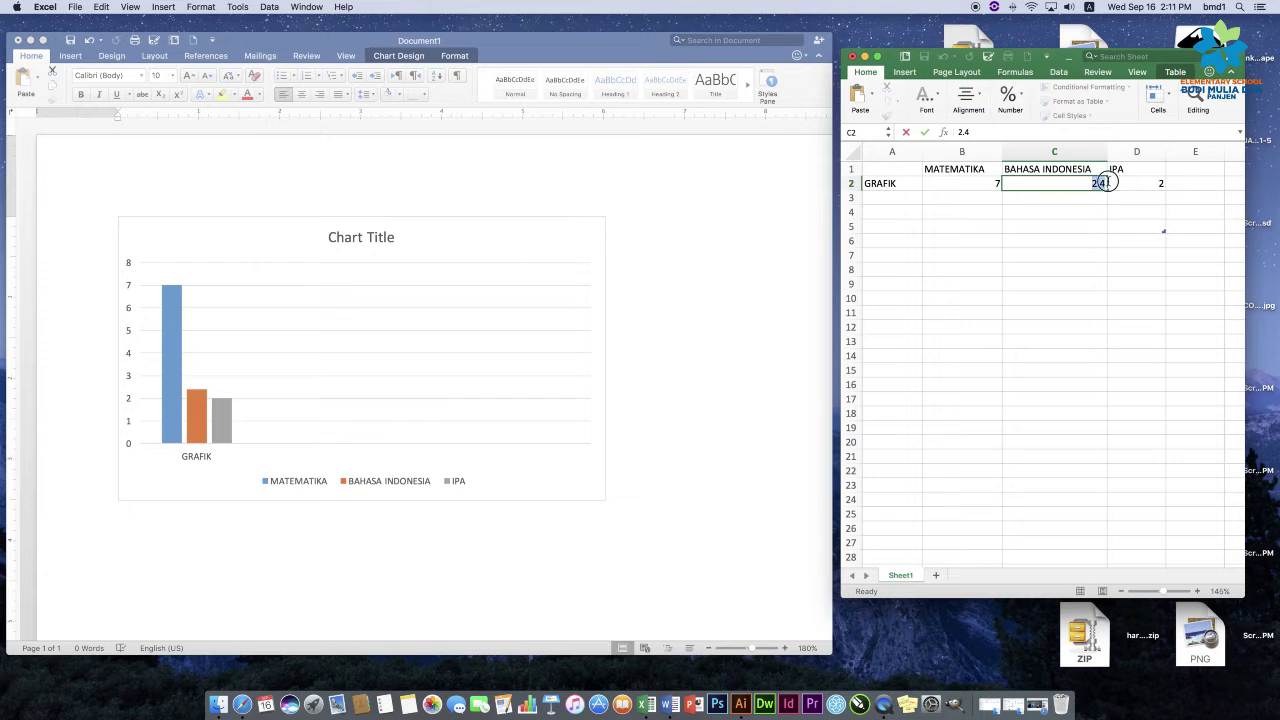
{"action": "type", "text": "6"}
{"action": "left_click", "coordinate": [1140, 183]}
{"action": "double_click", "coordinate": [1155, 183]}
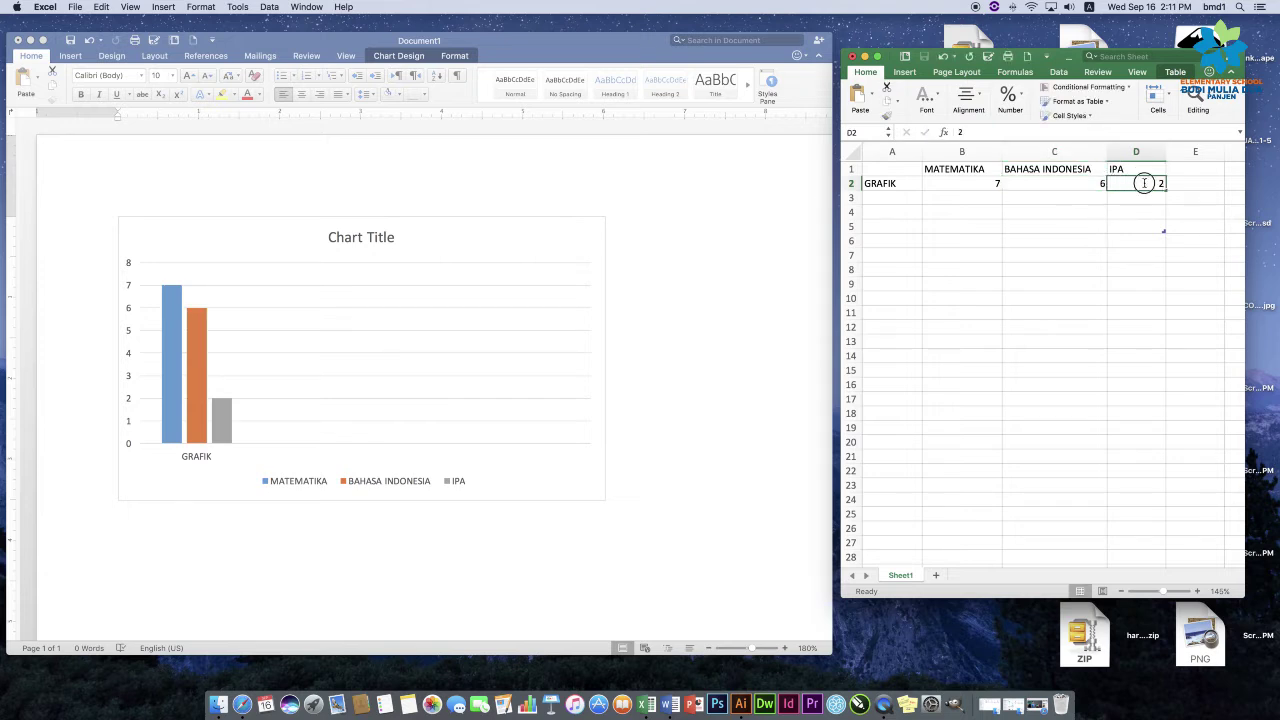
{"action": "left_click_drag", "start_coordinate": [1155, 183], "coordinate": [1171, 183]}
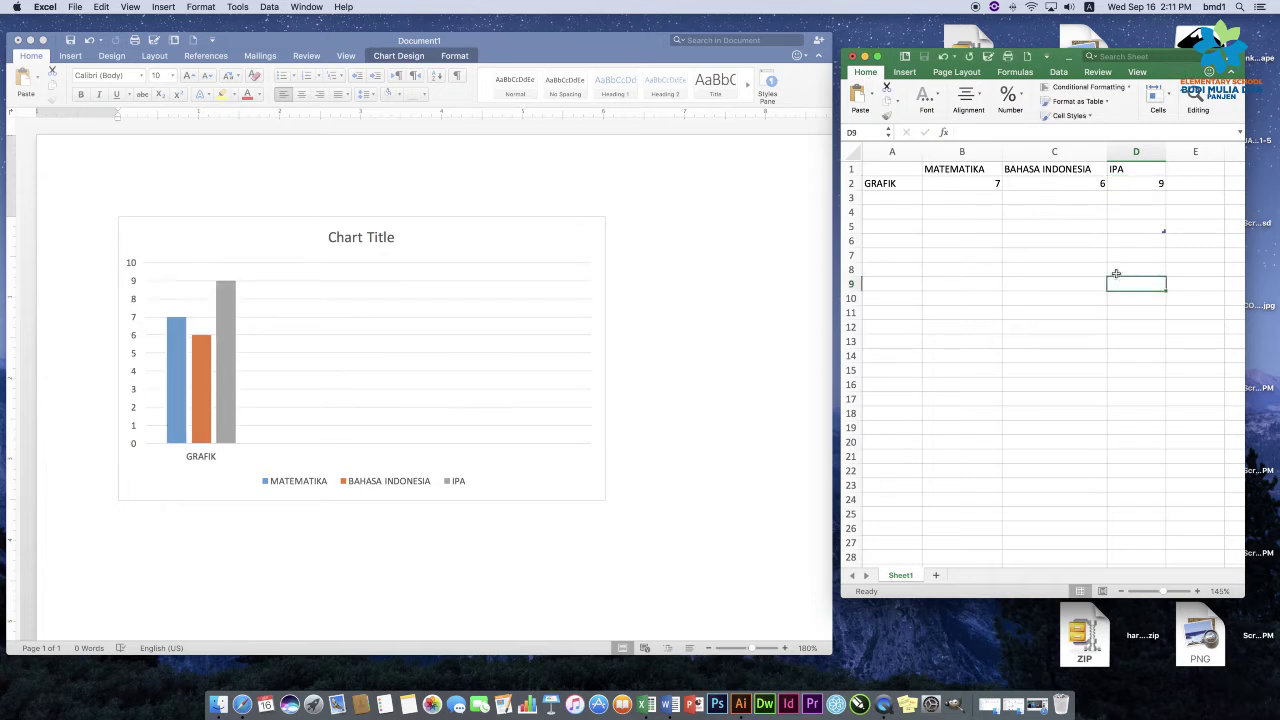
{"action": "left_click", "coordinate": [1128, 222]}
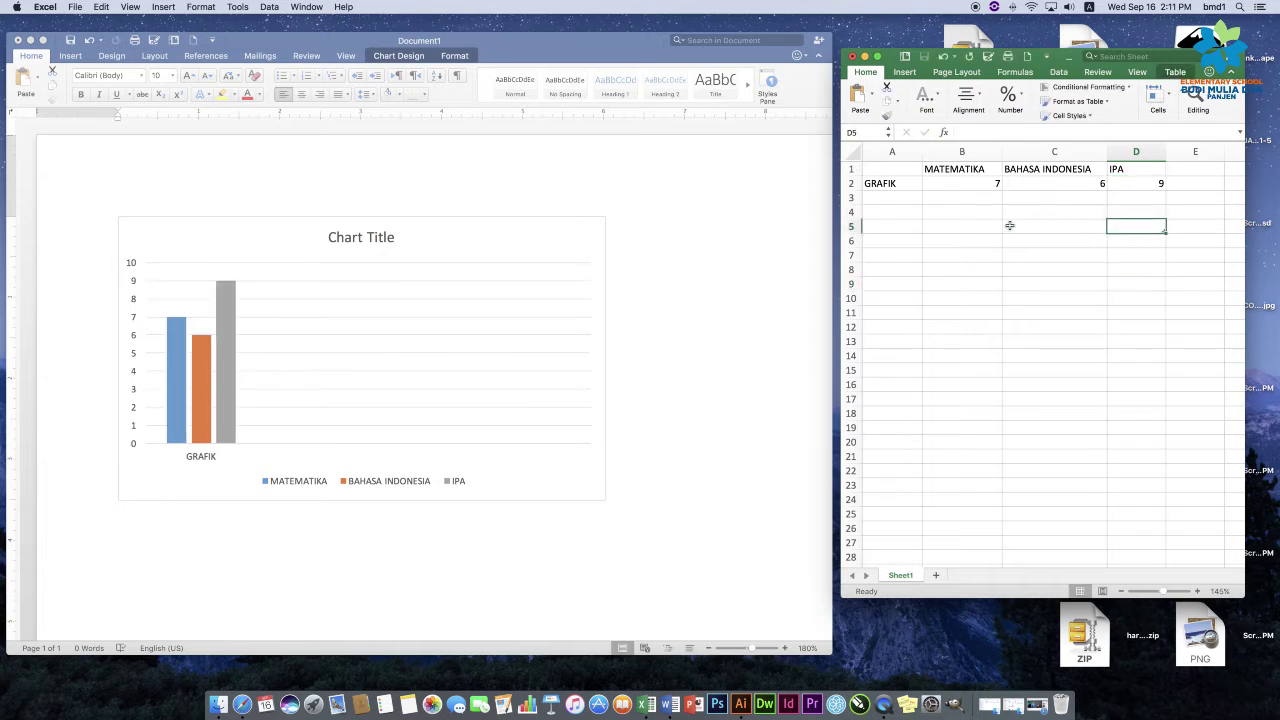
{"action": "left_click", "coordinate": [882, 213]}
{"action": "left_click", "coordinate": [877, 203]}
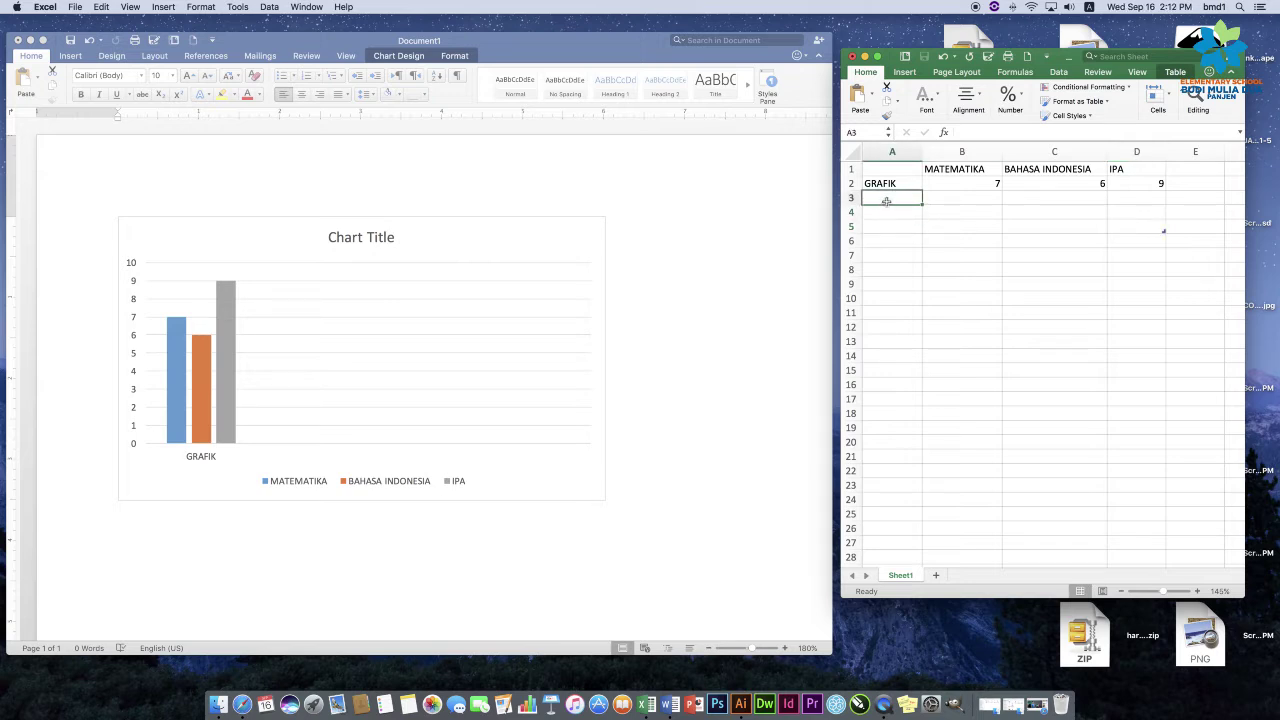
Rename the first student in A2 from GRAFIK to EKO
{"action": "left_click", "coordinate": [892, 186]}
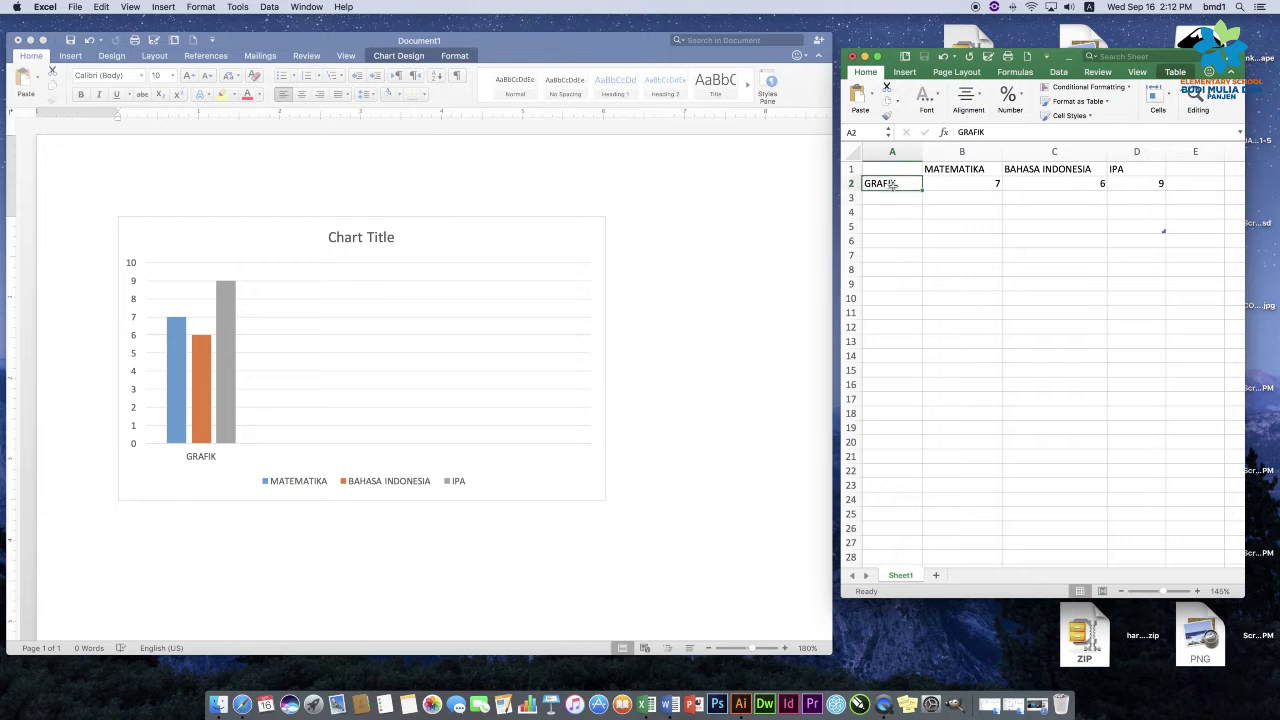
{"action": "left_click", "coordinate": [896, 201]}
{"action": "left_click", "coordinate": [895, 187]}
{"action": "left_click", "coordinate": [899, 198]}
{"action": "double_click", "coordinate": [901, 183]}
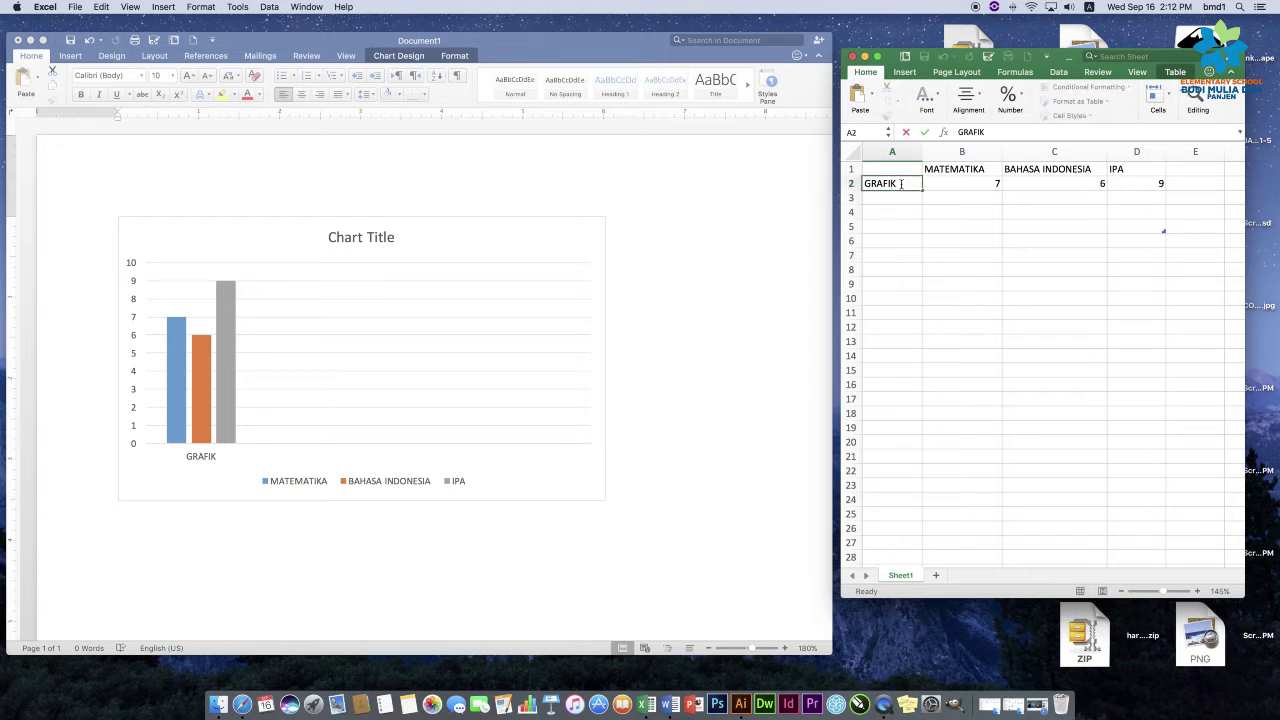
{"action": "type", "text": "1"}
{"action": "left_click_drag", "start_coordinate": [911, 183], "coordinate": [862, 183]}
{"action": "key", "text": "BackSpace"}
{"action": "type", "text": "O"}
{"action": "key", "text": "Return"}
Enter JONI, BUDI and RUDI as the student names in A3–A5
{"action": "left_click", "coordinate": [889, 210]}
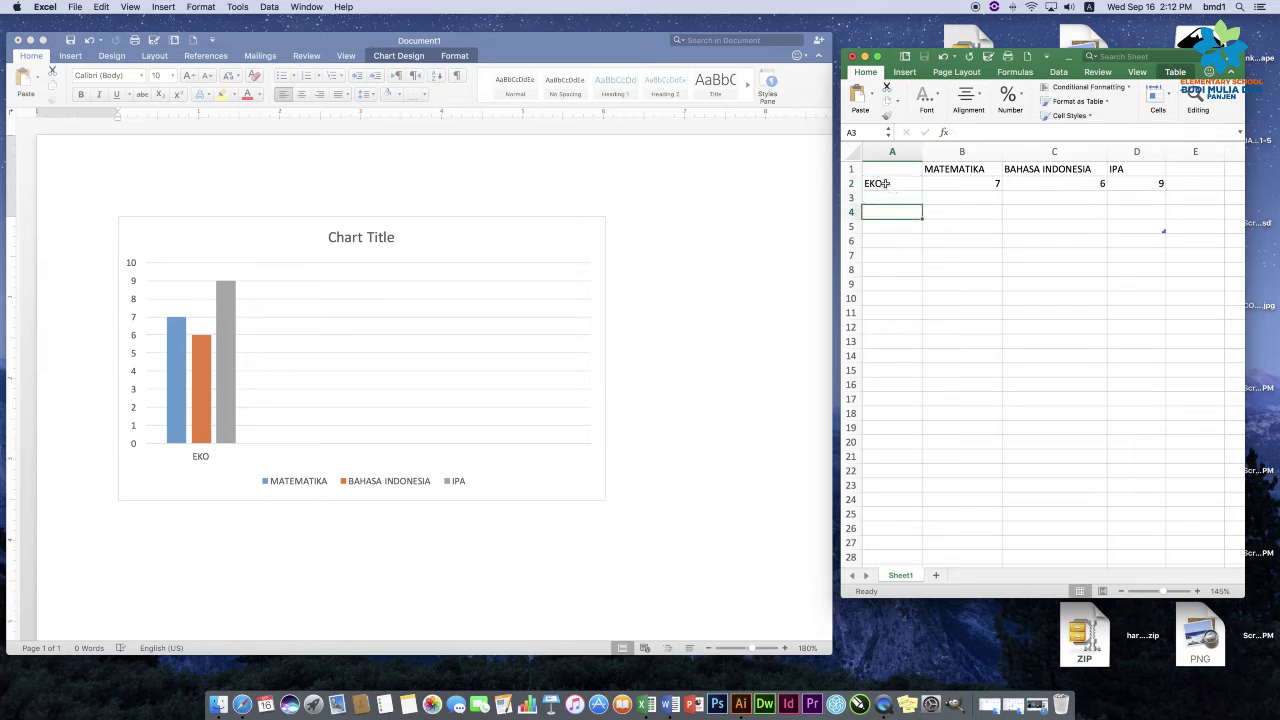
{"action": "left_click", "coordinate": [886, 197]}
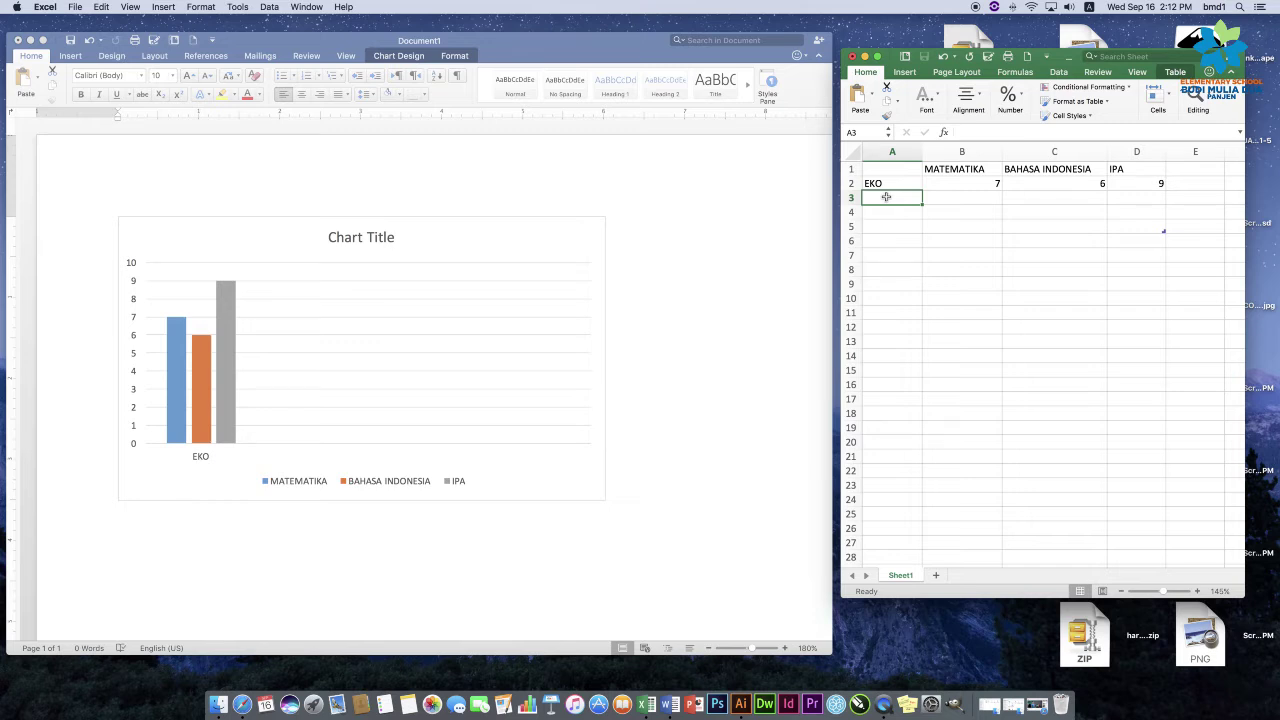
{"action": "type", "text": "JONI"}
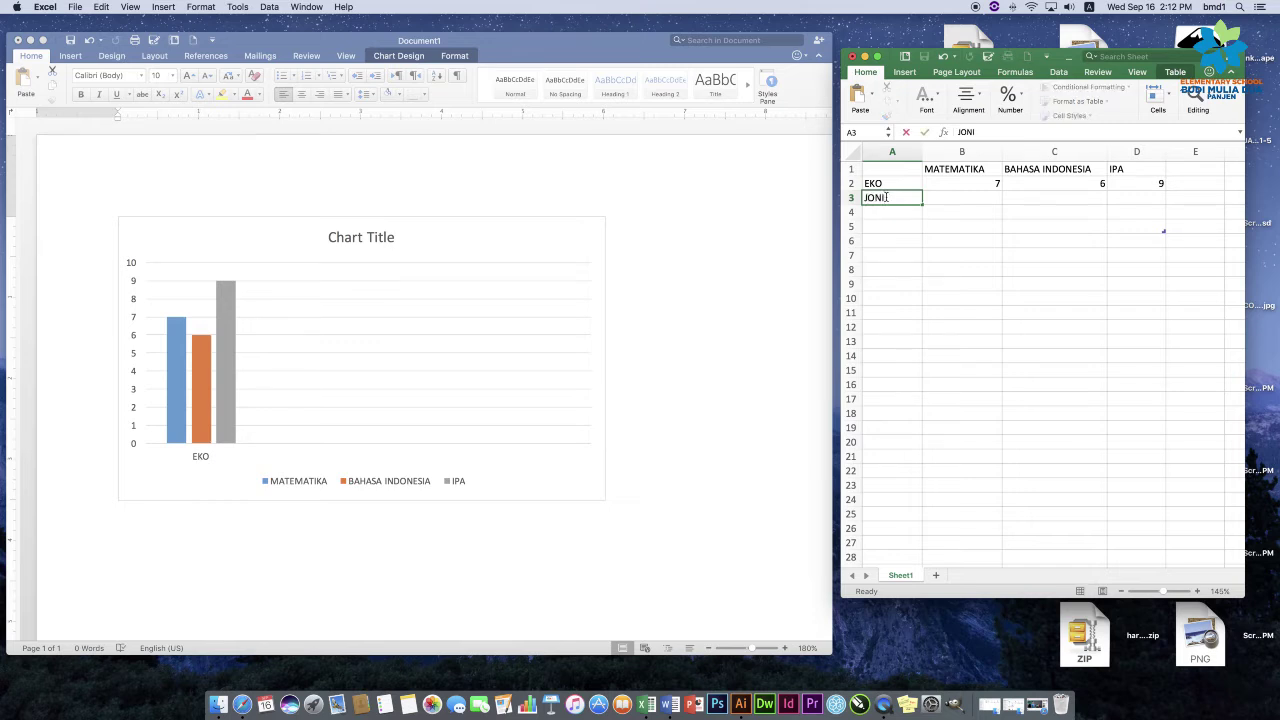
{"action": "left_click", "coordinate": [943, 200]}
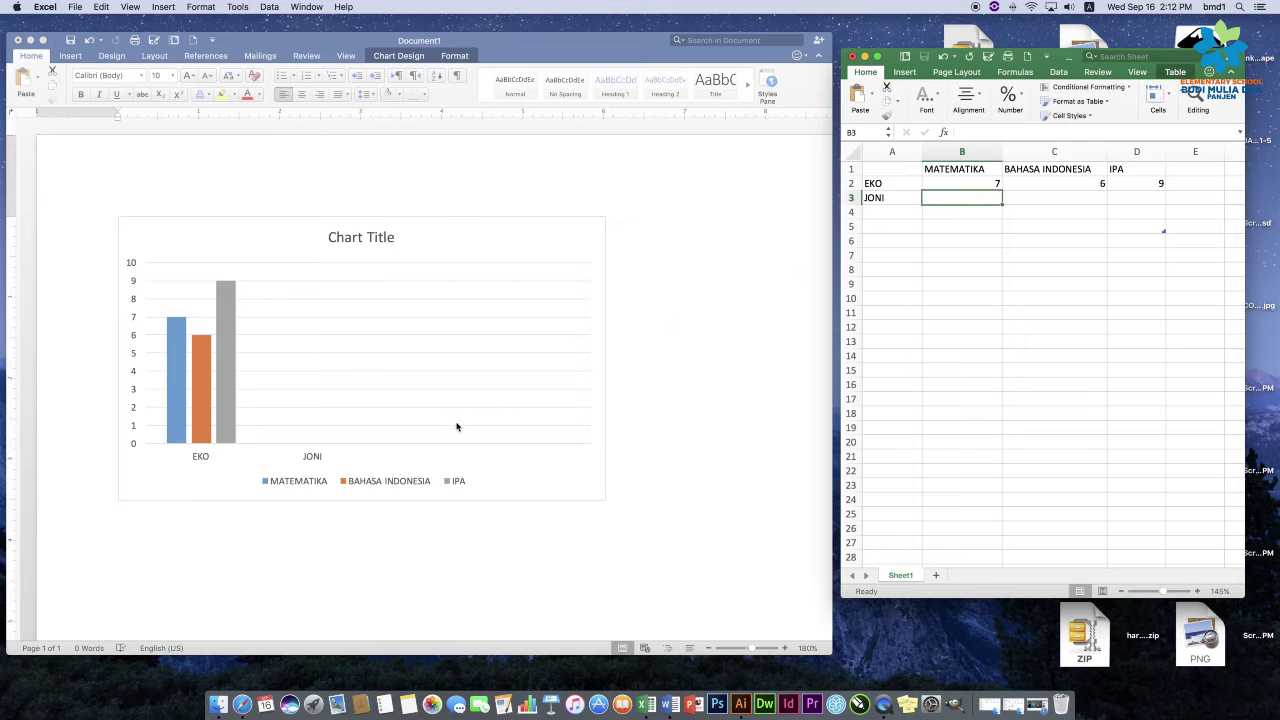
{"action": "left_click", "coordinate": [876, 212]}
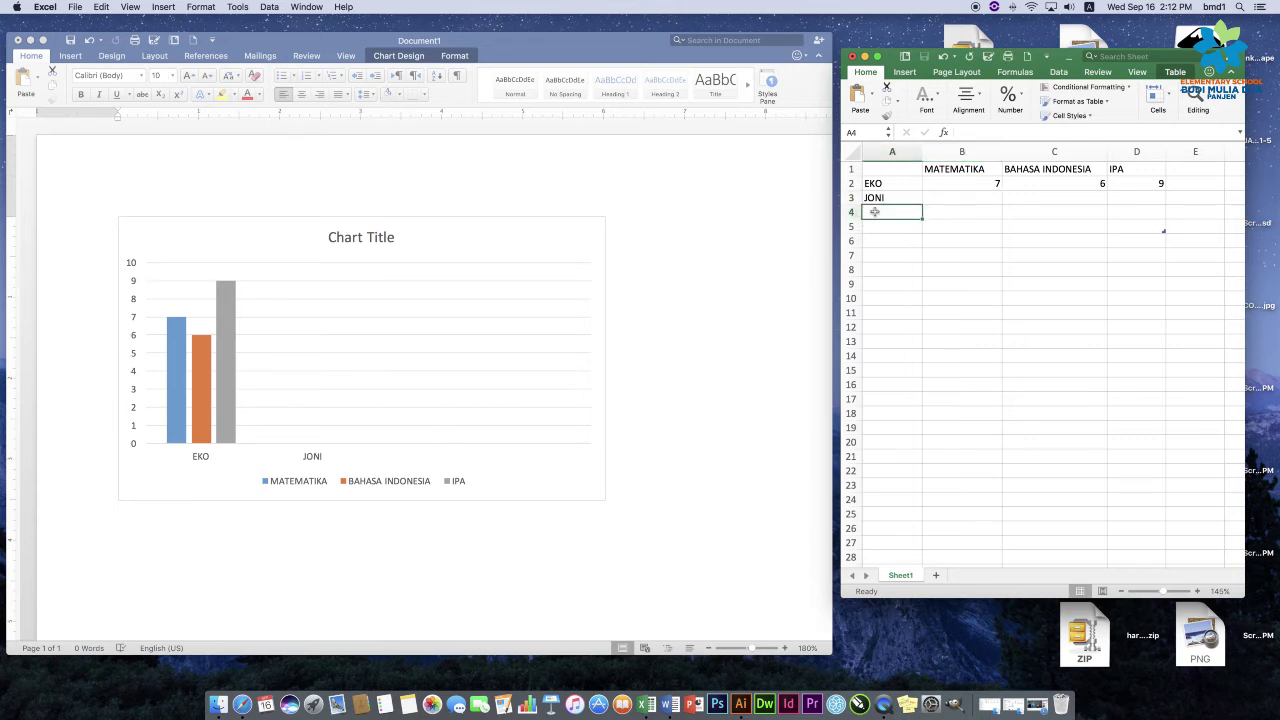
{"action": "type", "text": "BUDI"}
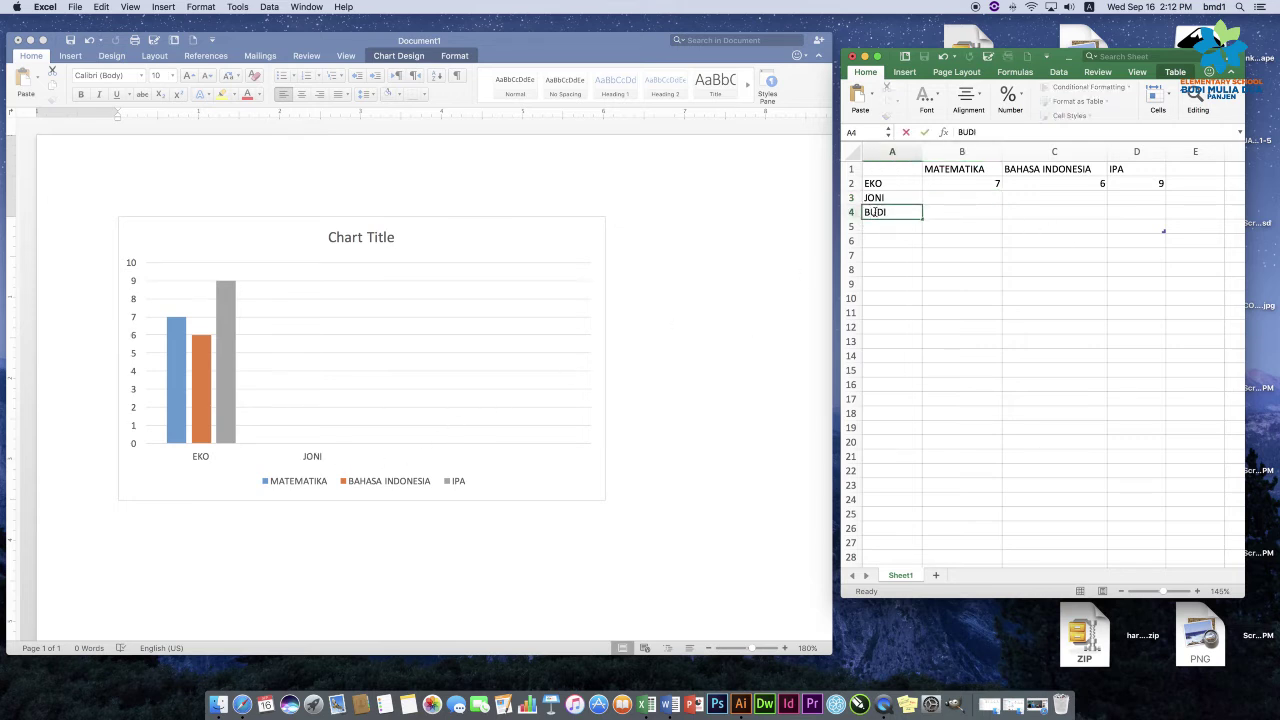
{"action": "left_click", "coordinate": [879, 228]}
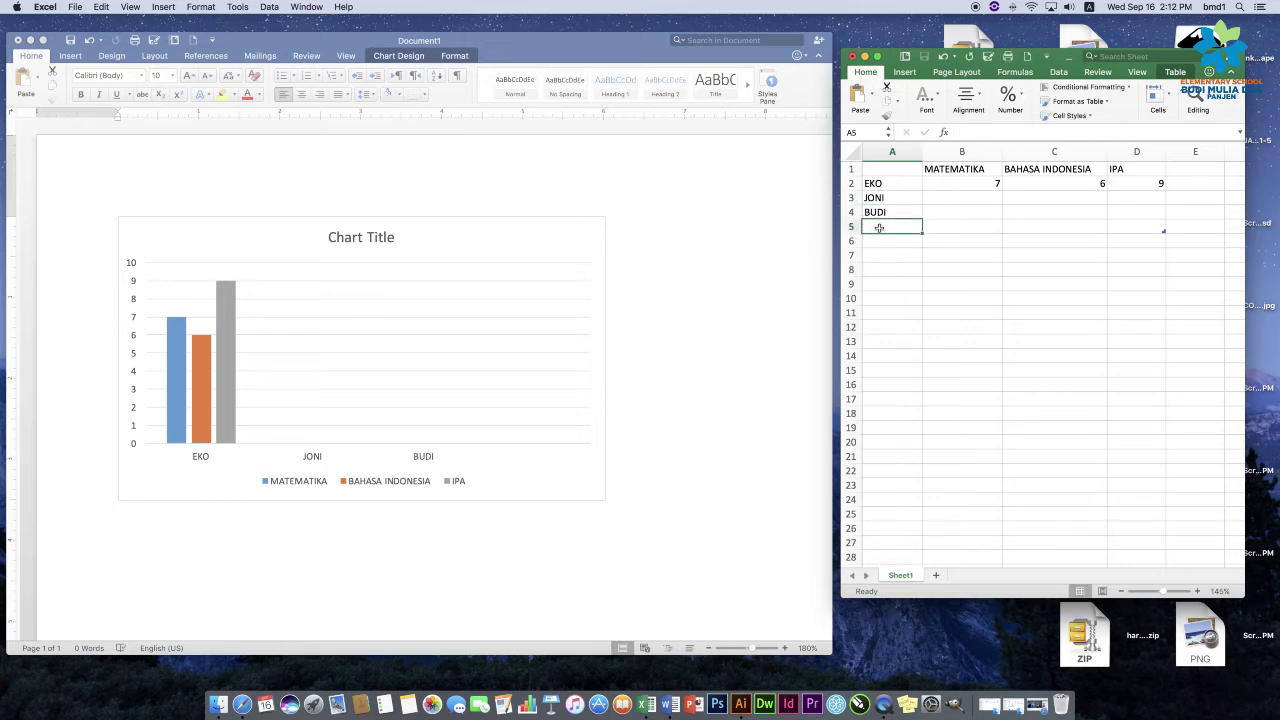
{"action": "type", "text": "RUDI"}
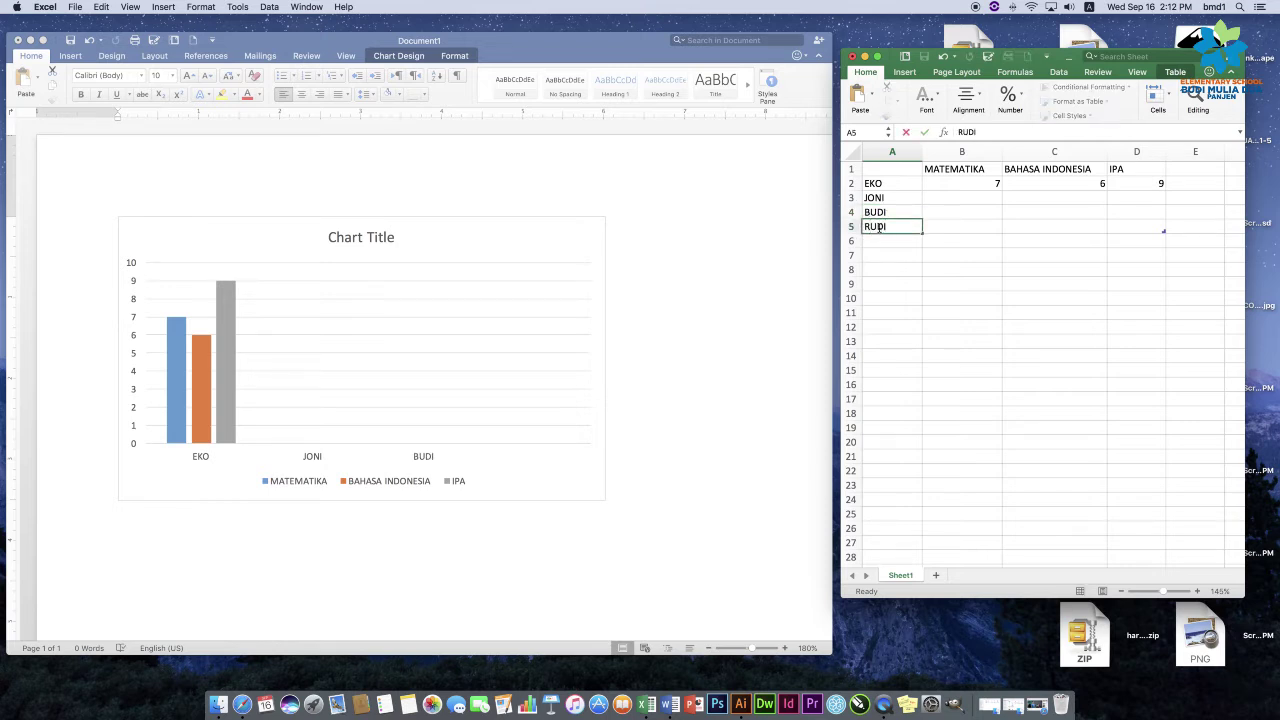
{"action": "left_click", "coordinate": [928, 202]}
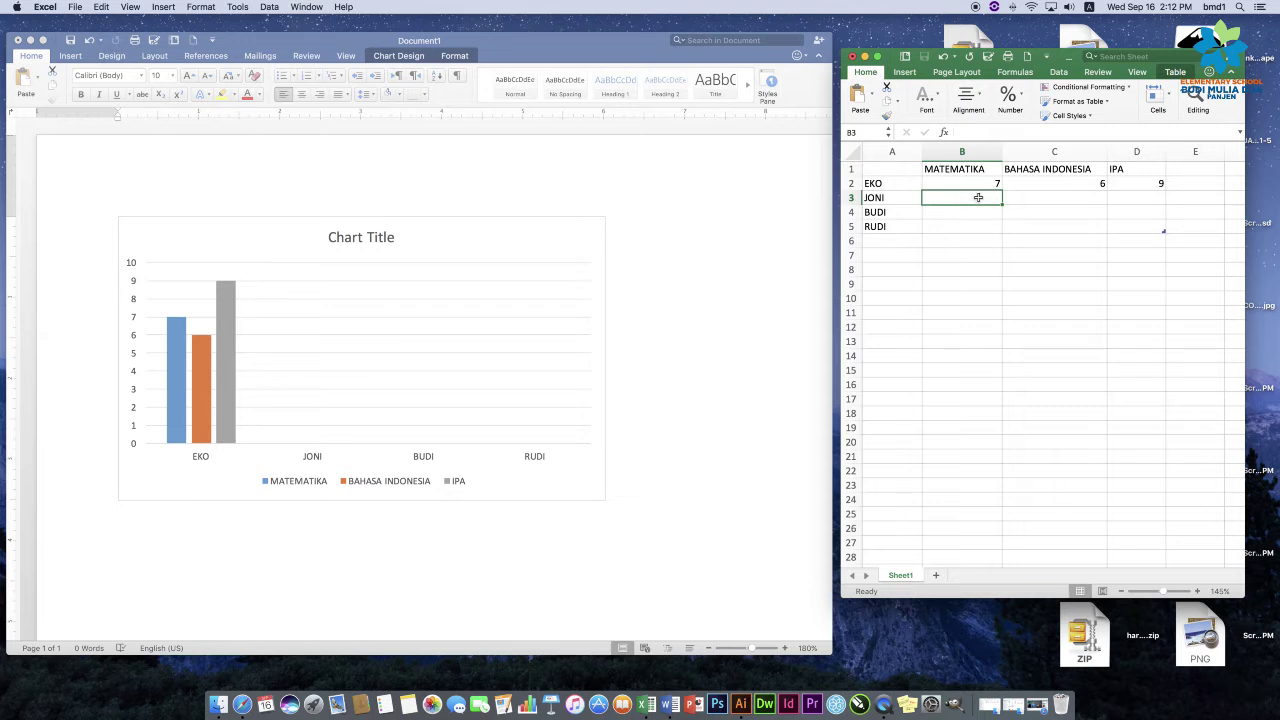
Enter JONI's scores: 8, 6 and 9 in B3:D3
{"action": "type", "text": "8"}
{"action": "left_click", "coordinate": [1038, 202]}
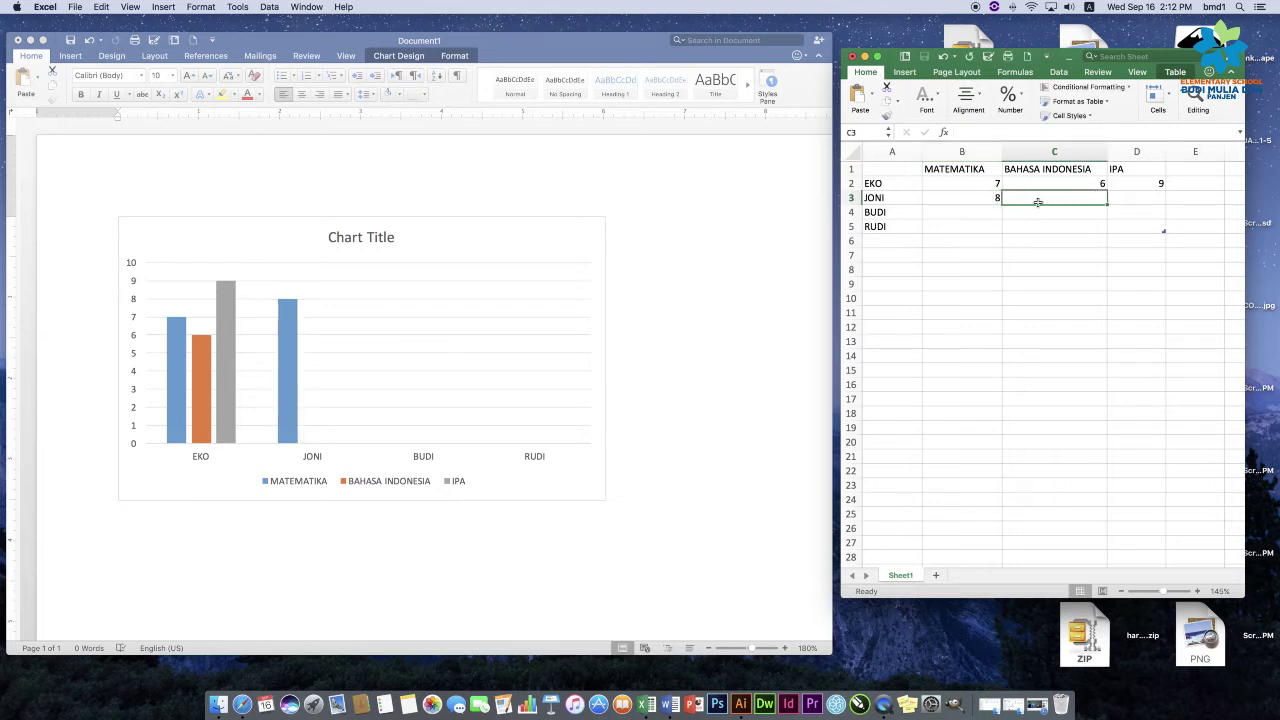
{"action": "type", "text": "6"}
{"action": "left_click", "coordinate": [1142, 202]}
{"action": "type", "text": "9"}
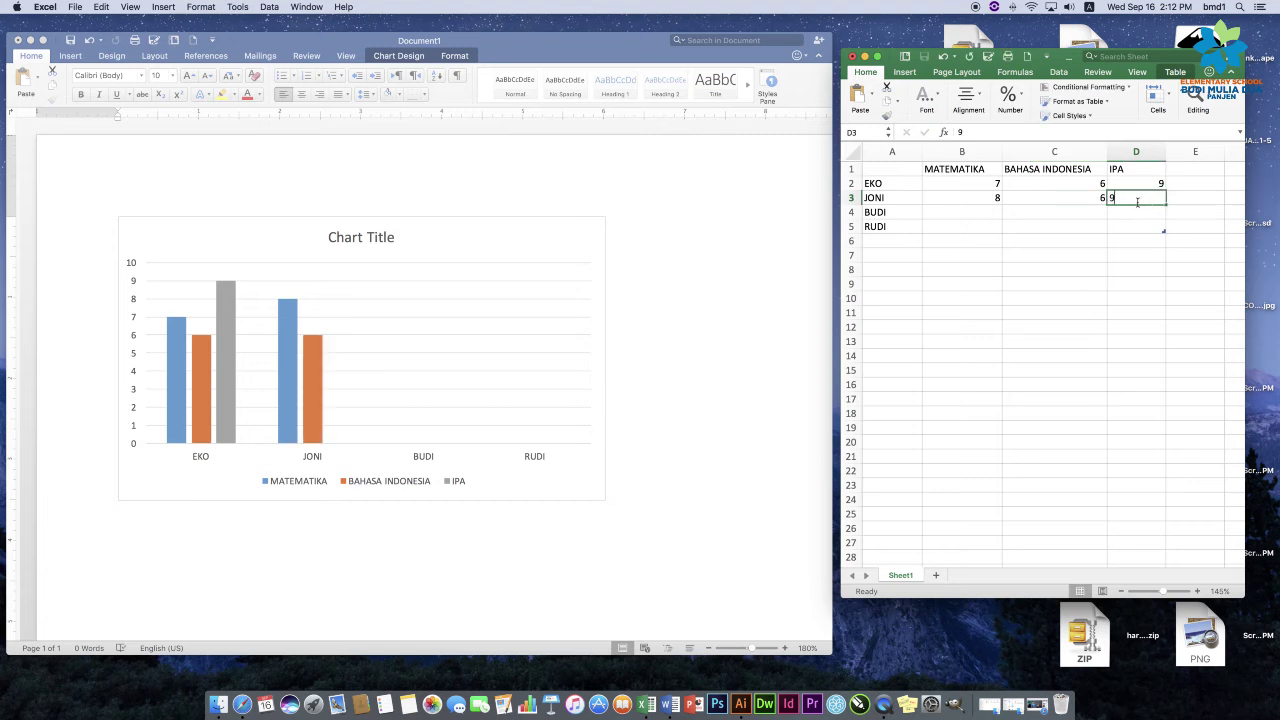
Enter BUDI's scores: 10, 6 and 7 in B4:D4
{"action": "left_click", "coordinate": [955, 213]}
{"action": "type", "text": "1"}
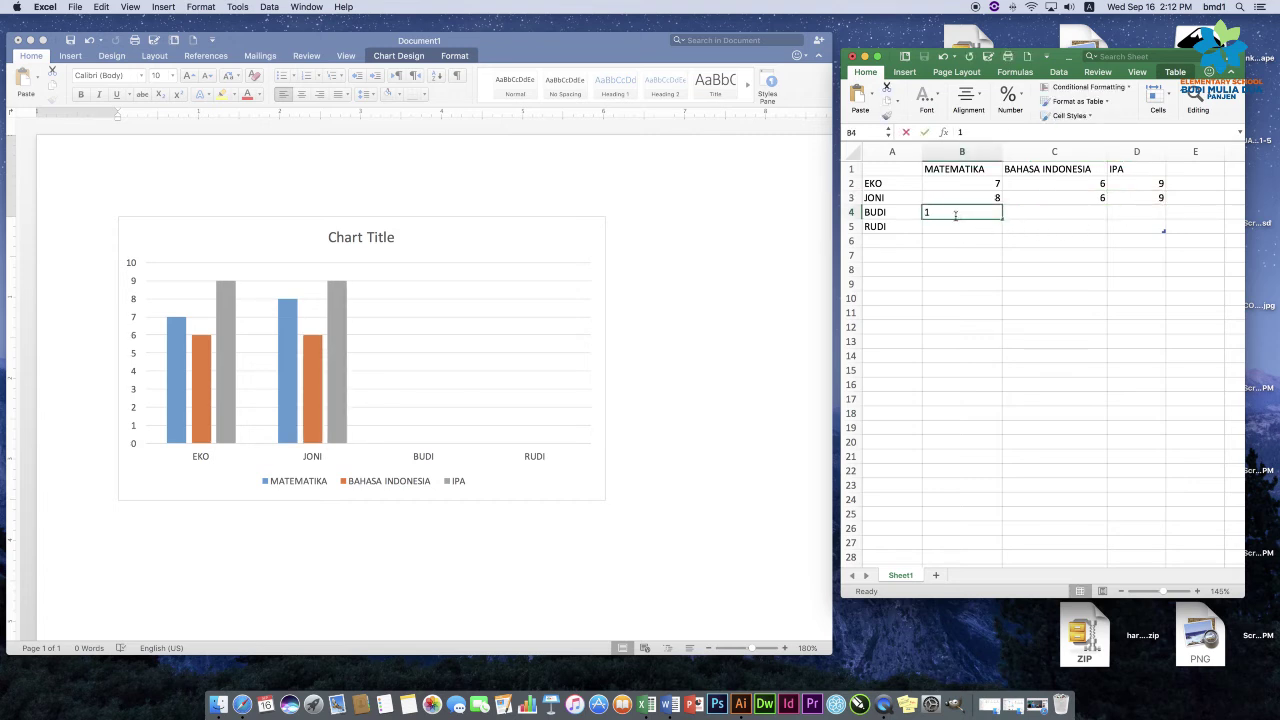
{"action": "type", "text": "0"}
{"action": "left_click", "coordinate": [1039, 216]}
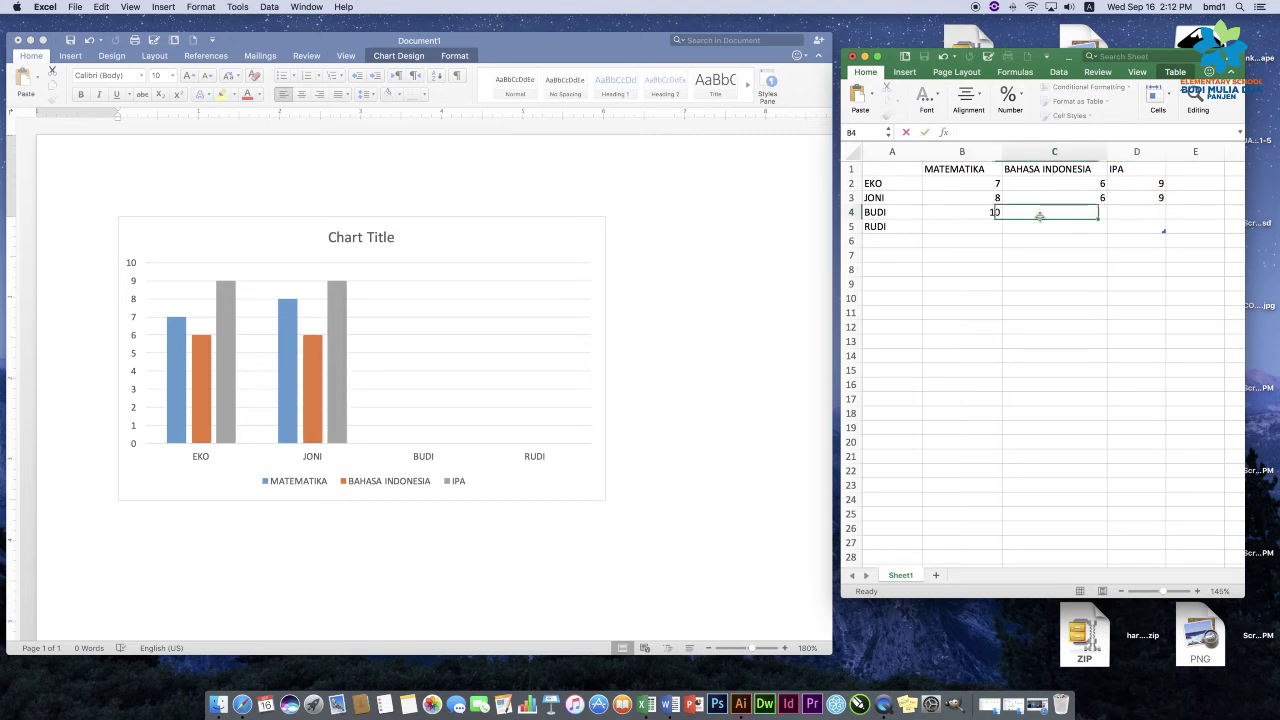
{"action": "type", "text": "4"}
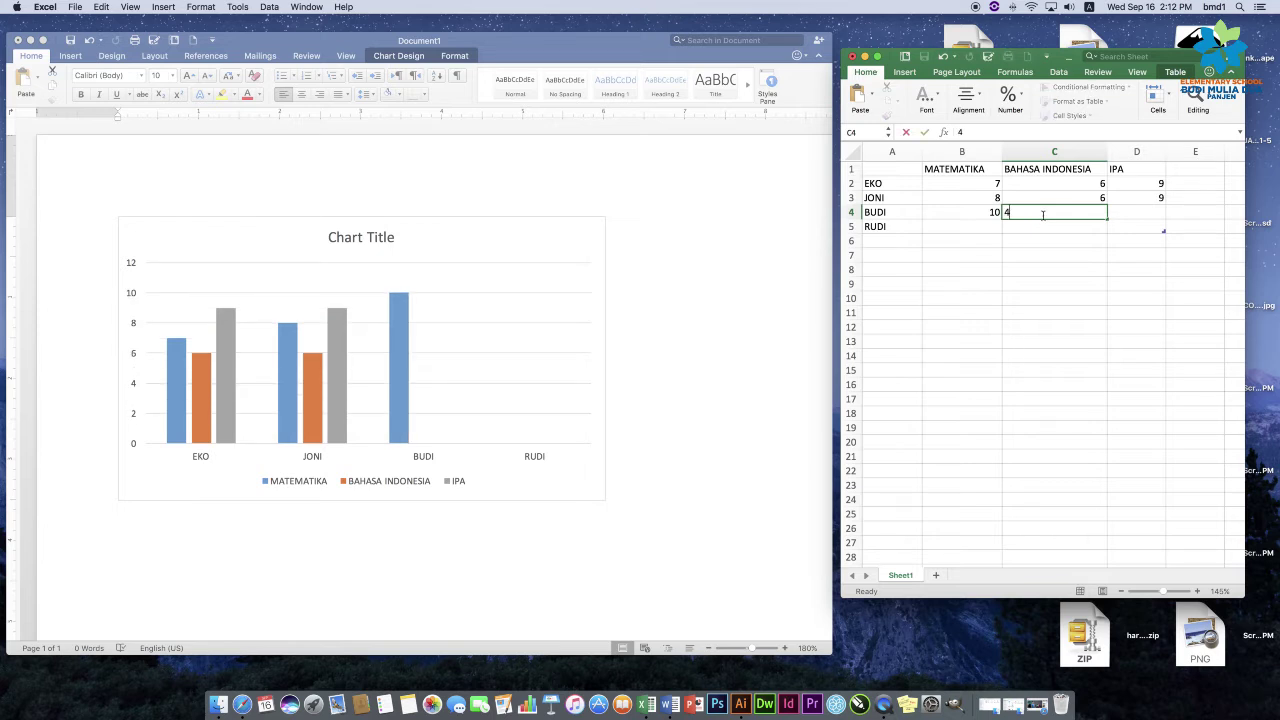
{"action": "type", "text": "6"}
{"action": "left_click", "coordinate": [1123, 214]}
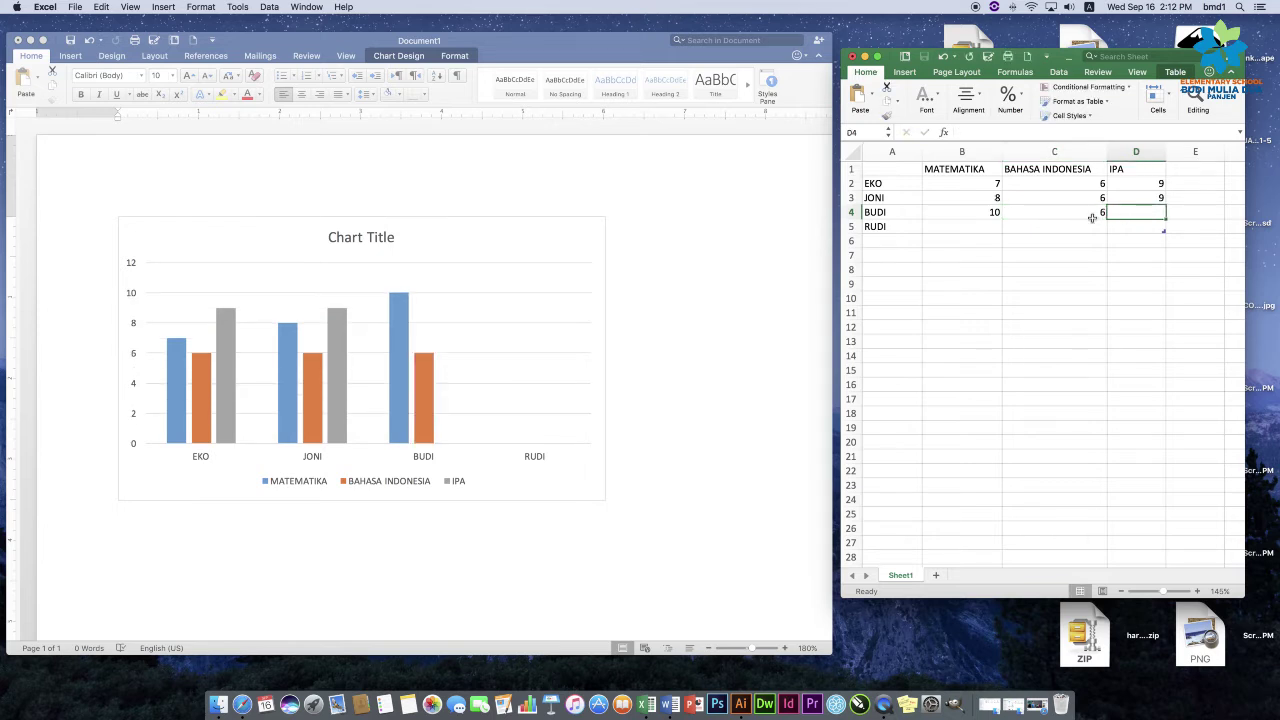
{"action": "type", "text": "7"}
Enter RUDI's scores: 7, 9 and 8 in B5:D5
{"action": "left_click", "coordinate": [956, 229]}
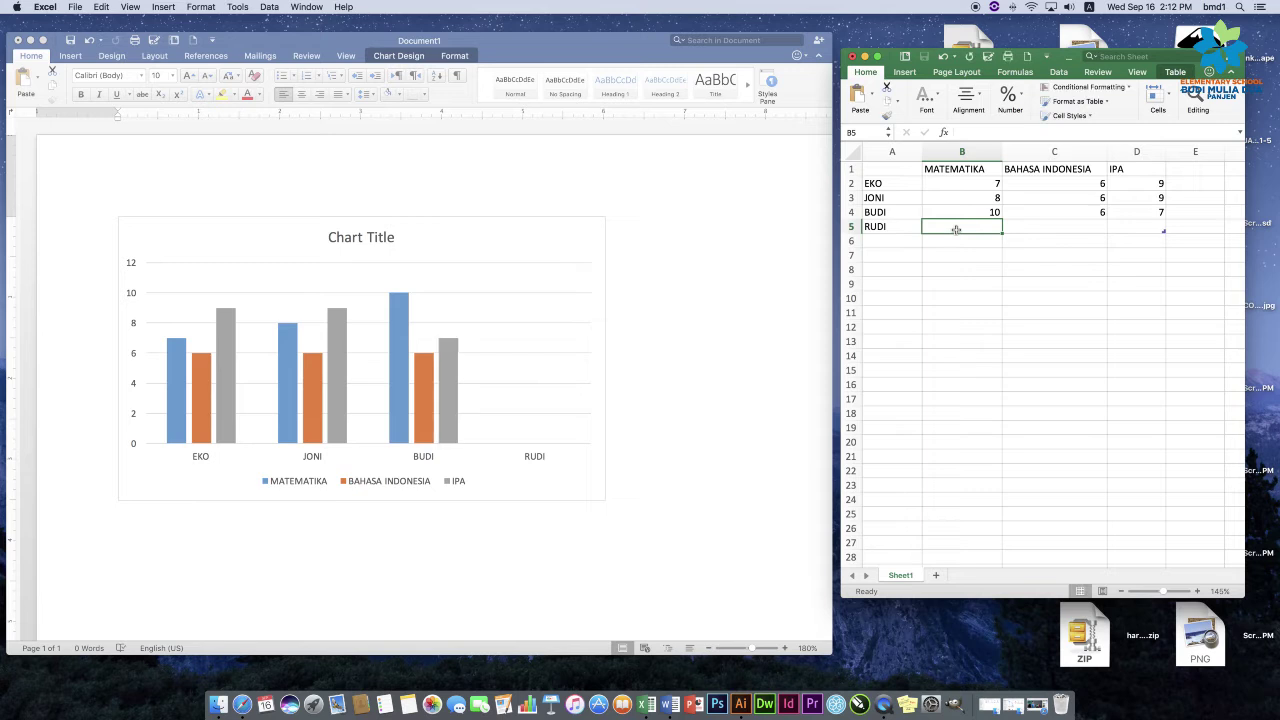
{"action": "type", "text": "7"}
{"action": "left_click", "coordinate": [1040, 229]}
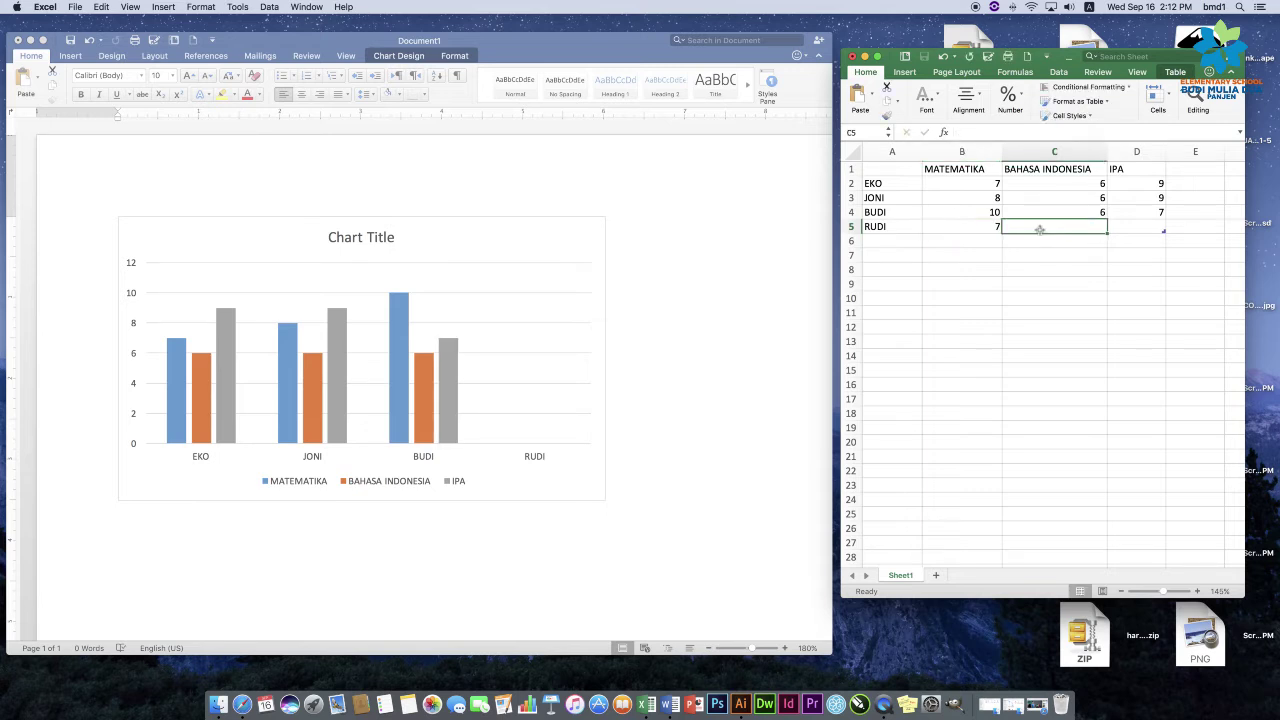
{"action": "type", "text": "9"}
{"action": "left_click", "coordinate": [1136, 230]}
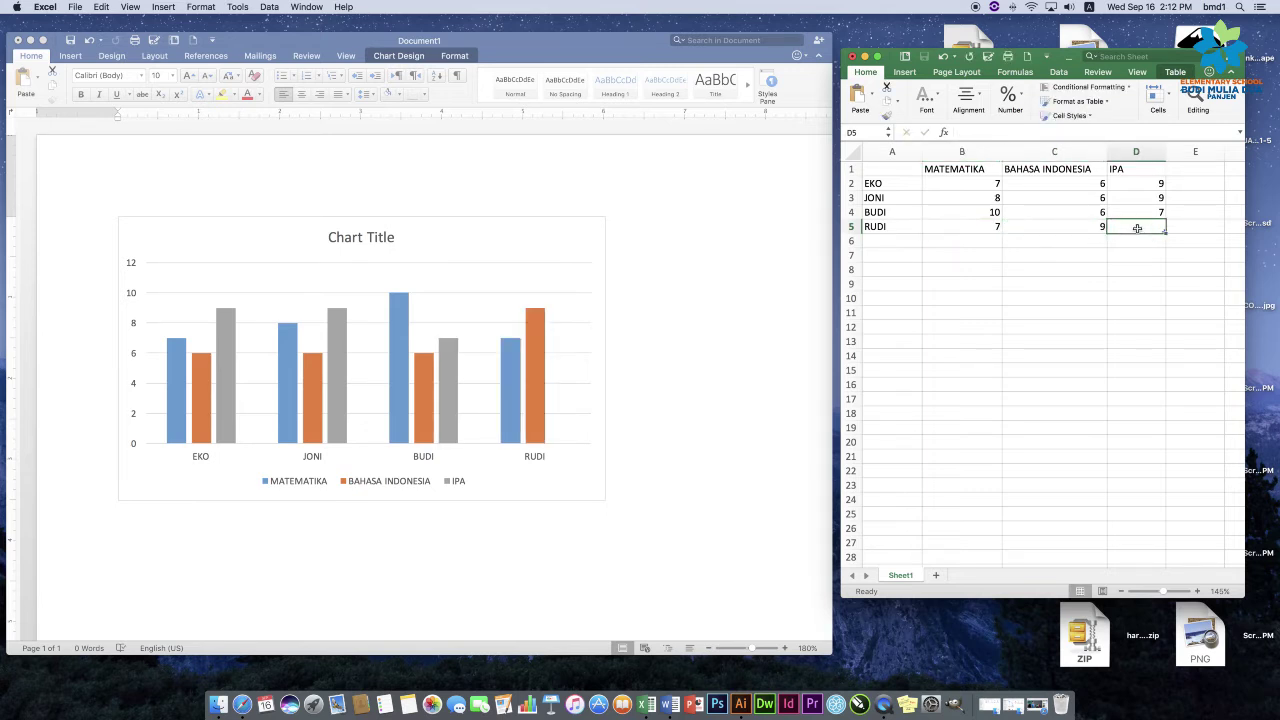
{"action": "type", "text": "8"}
{"action": "left_click", "coordinate": [1094, 313]}
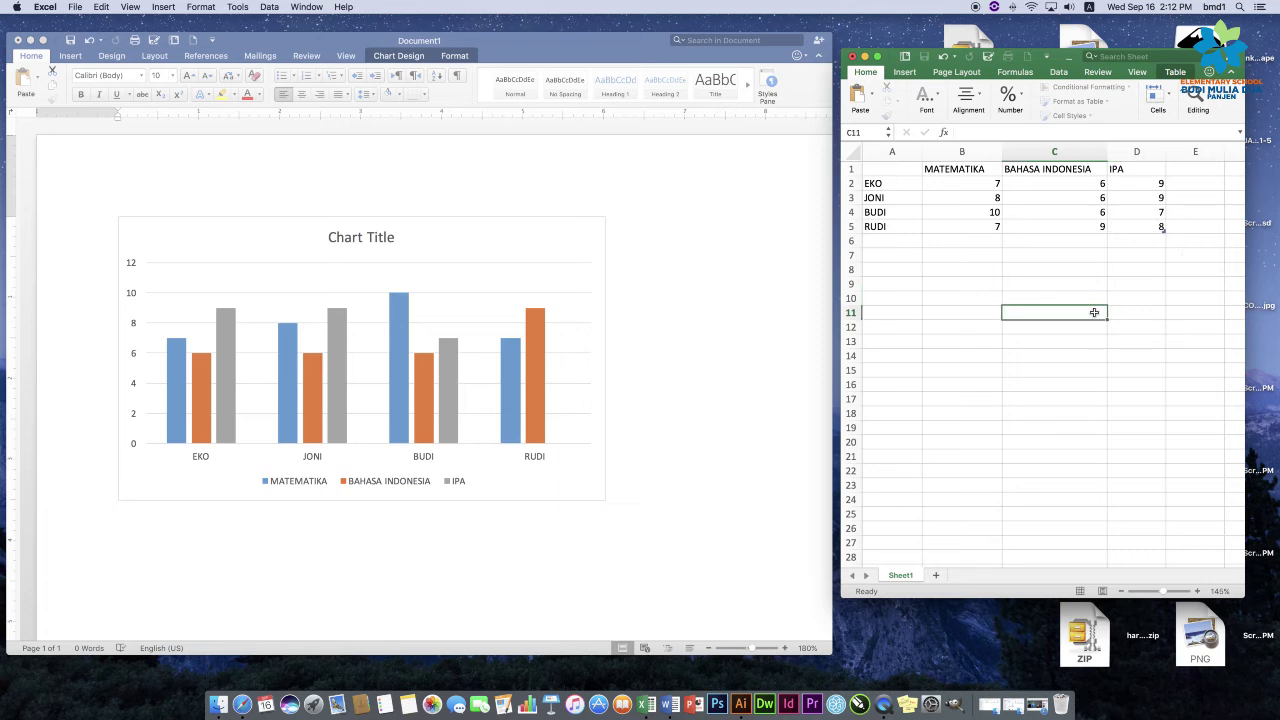
{"action": "left_click", "coordinate": [884, 185]}
{"action": "left_click_drag", "start_coordinate": [884, 185], "coordinate": [884, 226]}
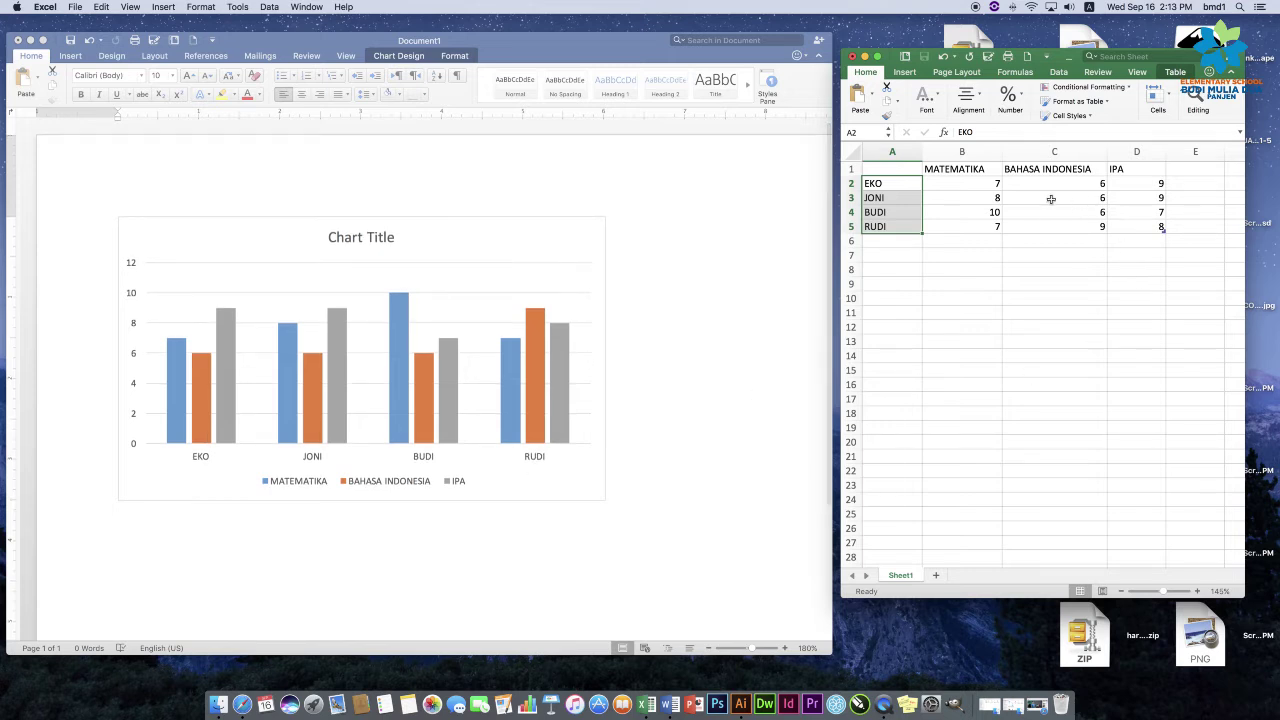
{"action": "left_click_drag", "start_coordinate": [1014, 216], "coordinate": [1070, 232]}
{"action": "left_click", "coordinate": [1070, 232]}
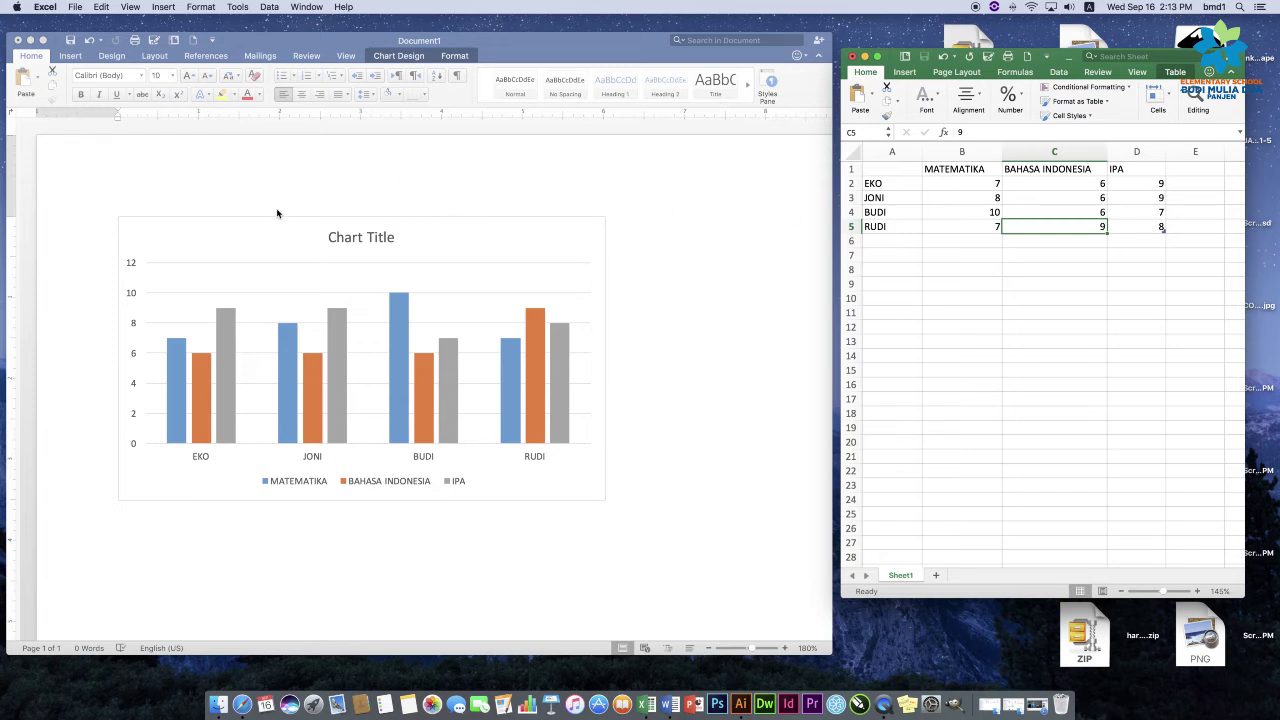
Switch to the Word chart document and make its window full screen
{"action": "left_click", "coordinate": [340, 205]}
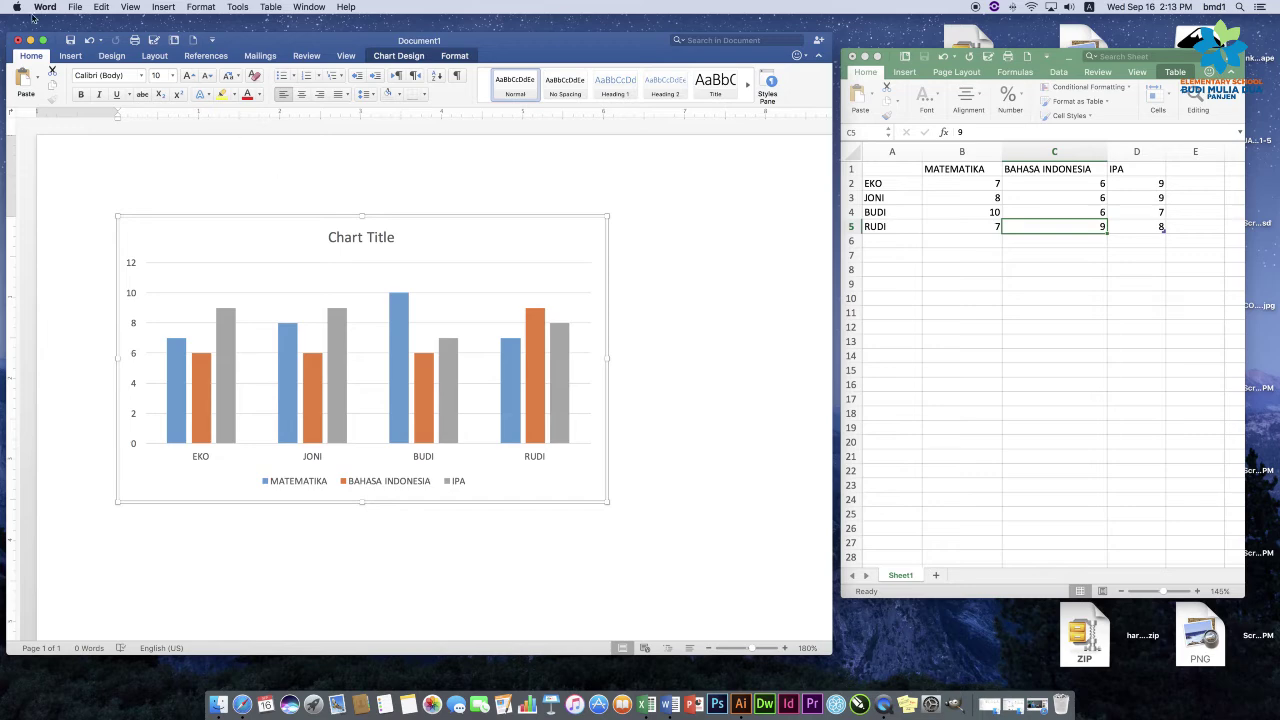
{"action": "left_click", "coordinate": [43, 42]}
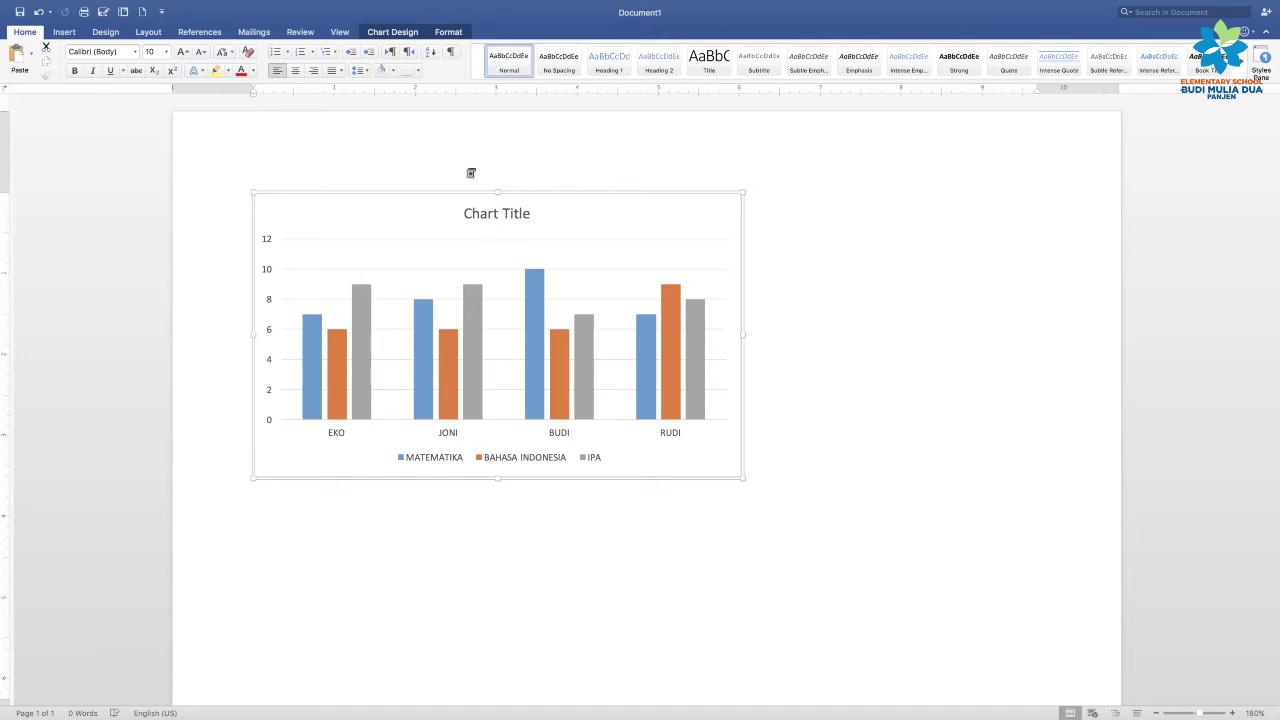
Replace the chart's 'Chart Title' placeholder with the title 'GRAFIK NILAI'
{"action": "double_click", "coordinate": [509, 216]}
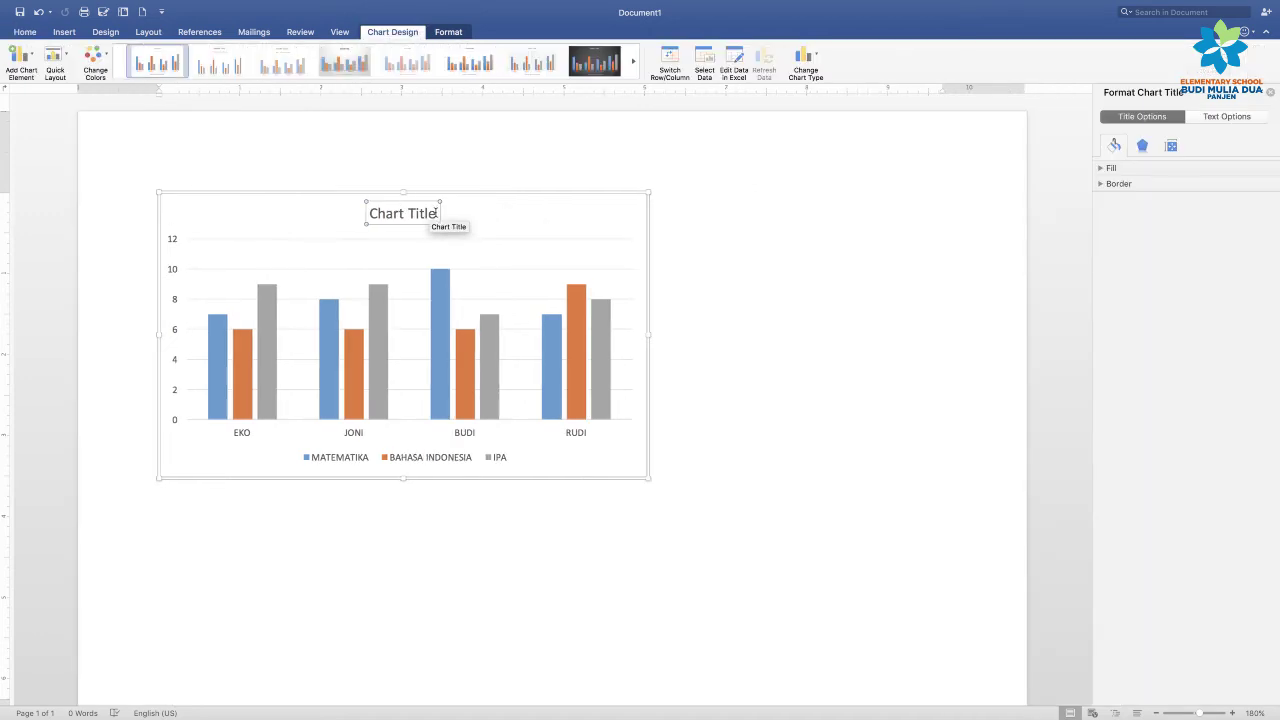
{"action": "left_click", "coordinate": [393, 213]}
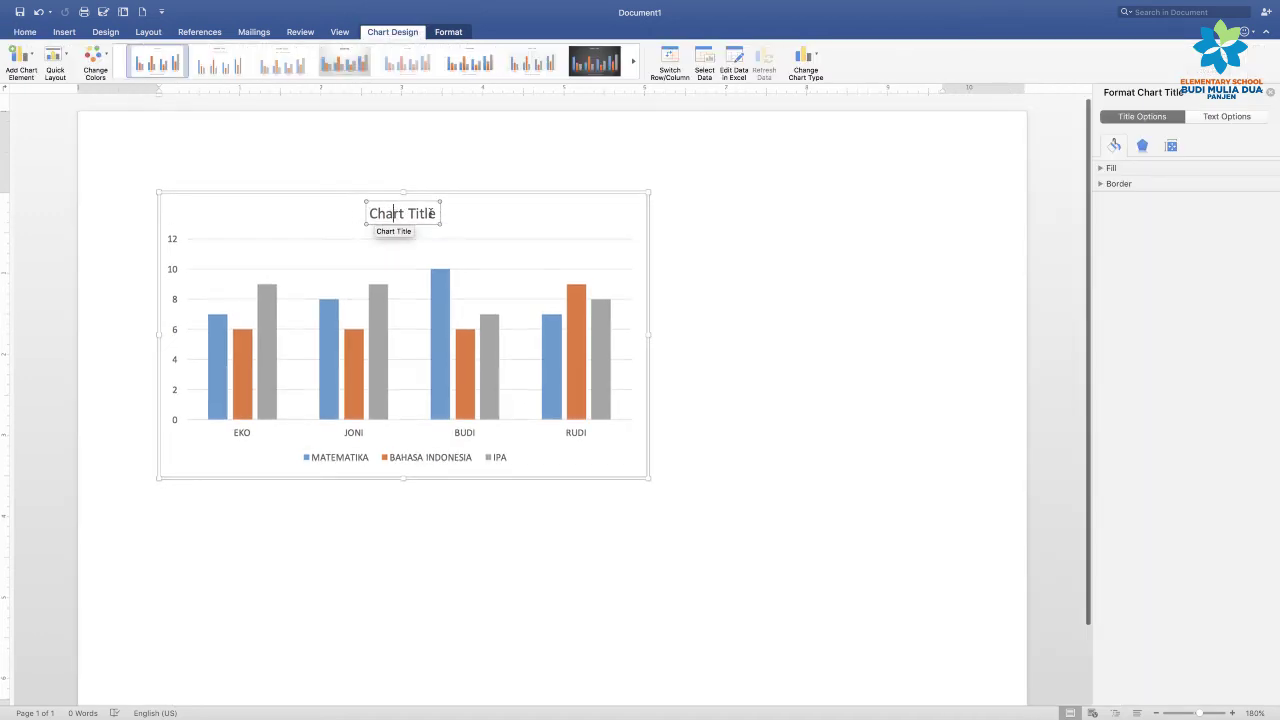
{"action": "left_click_drag", "start_coordinate": [434, 213], "coordinate": [370, 212]}
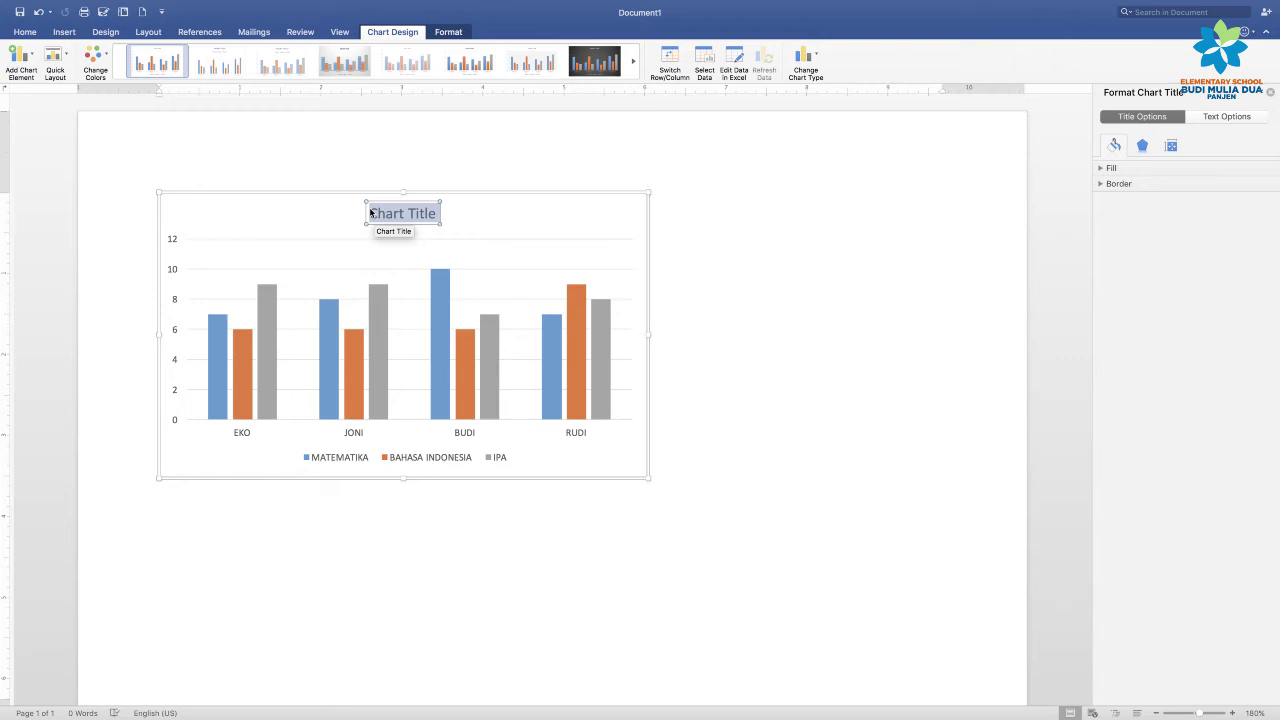
{"action": "key", "text": "BackSpace"}
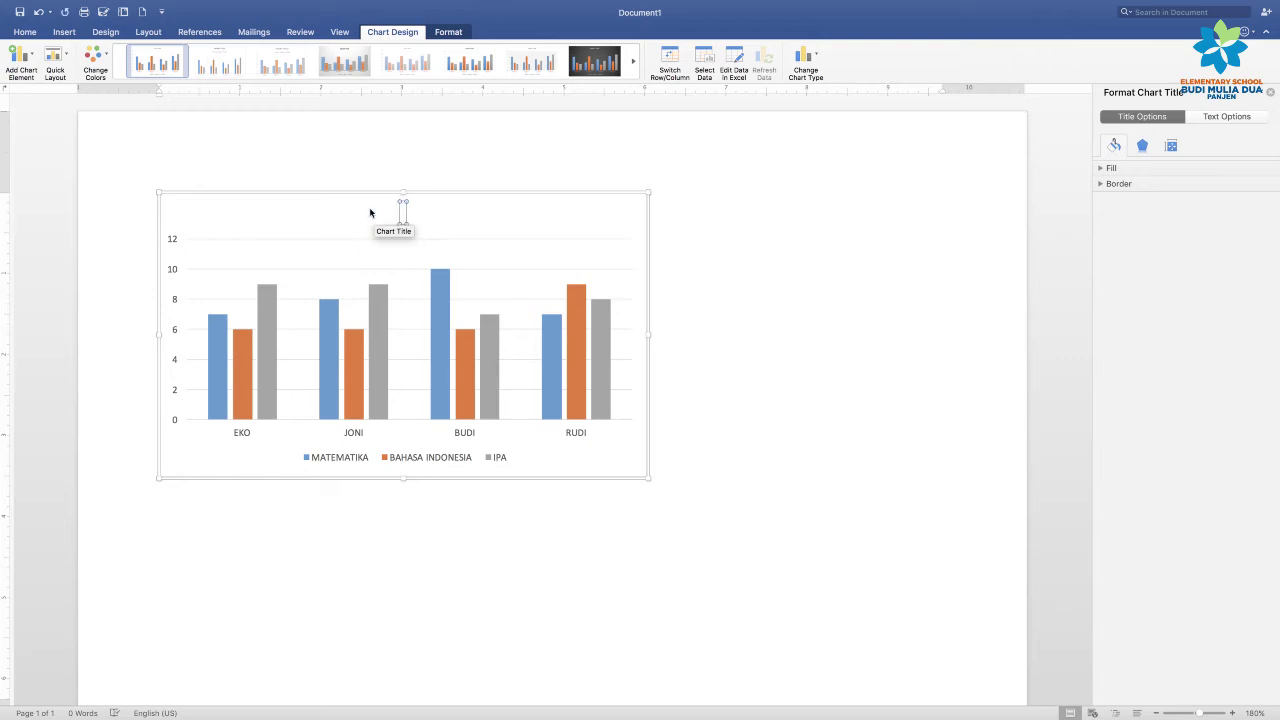
{"action": "type", "text": "GRAFIK"}
{"action": "type", "text": " BIL"}
{"action": "key", "text": "BackSpace"}
{"action": "key", "text": "BackSpace"}
{"action": "key", "text": "BackSpace"}
{"action": "type", "text": "NILAI"}
{"action": "left_click", "coordinate": [330, 165]}
{"action": "left_click", "coordinate": [343, 161]}
{"action": "double_click", "coordinate": [343, 161]}
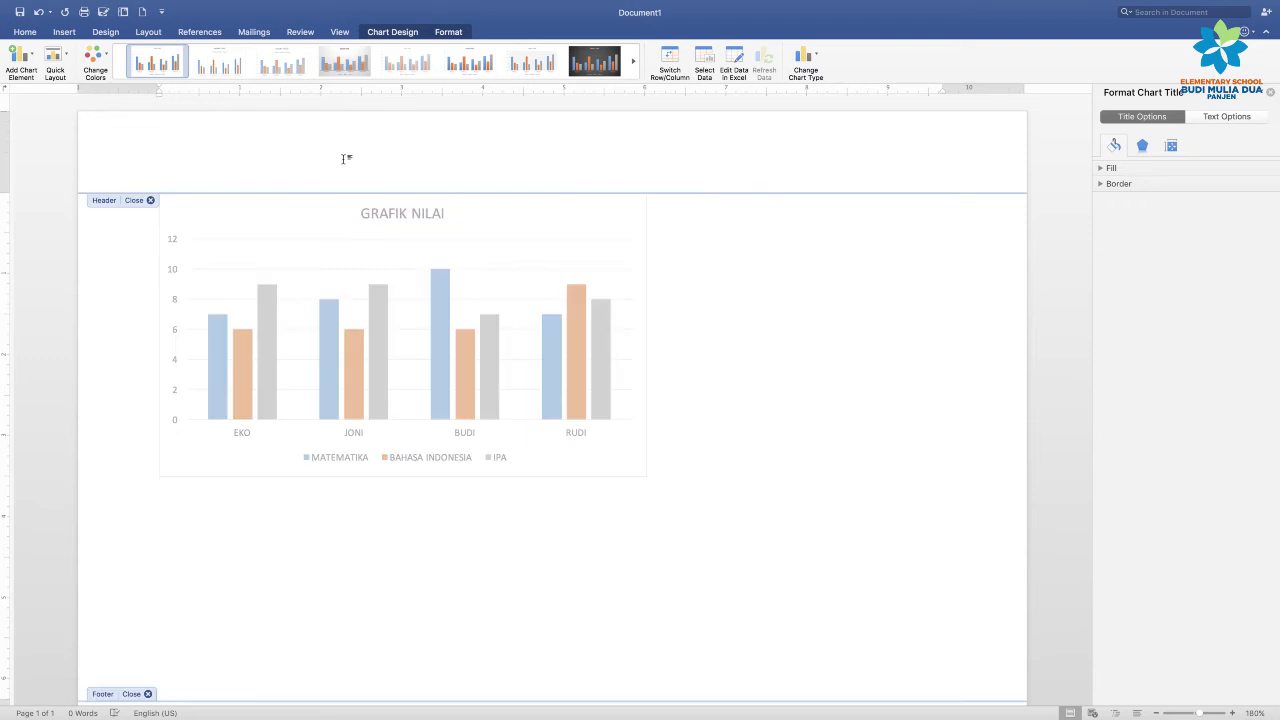
{"action": "double_click", "coordinate": [691, 270]}
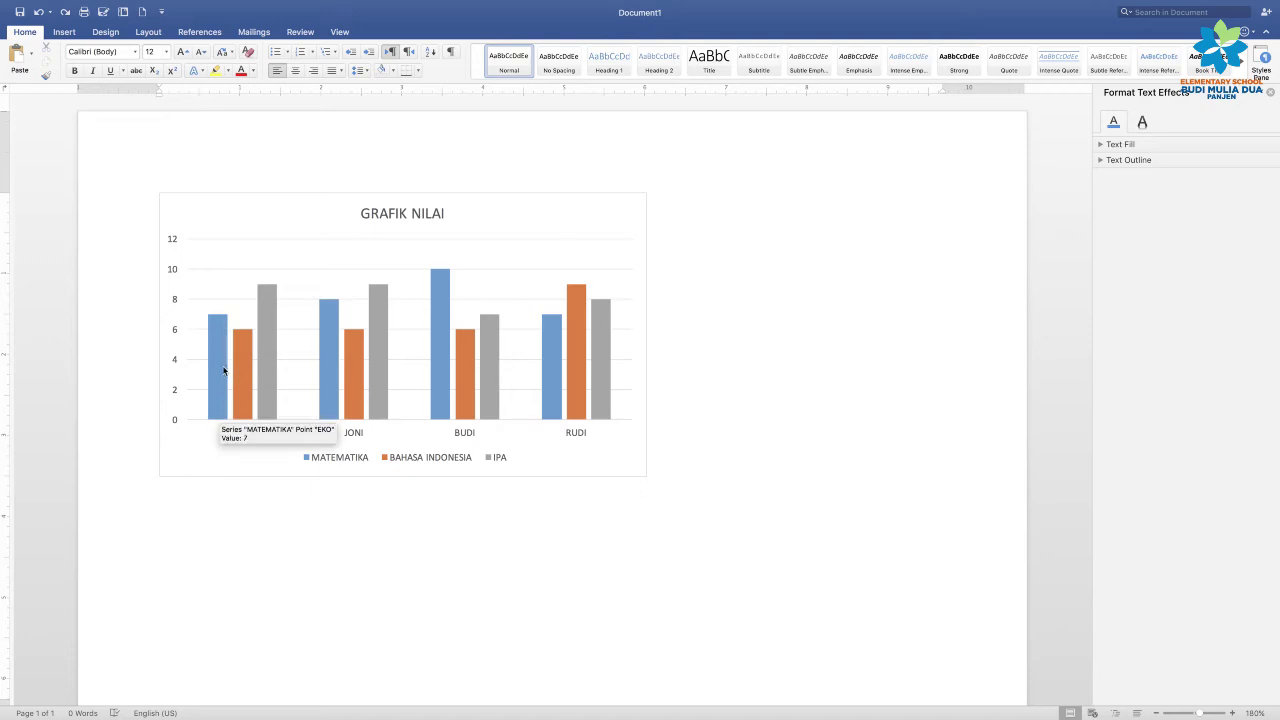
{"action": "mouse_move", "coordinate": [261, 321]}
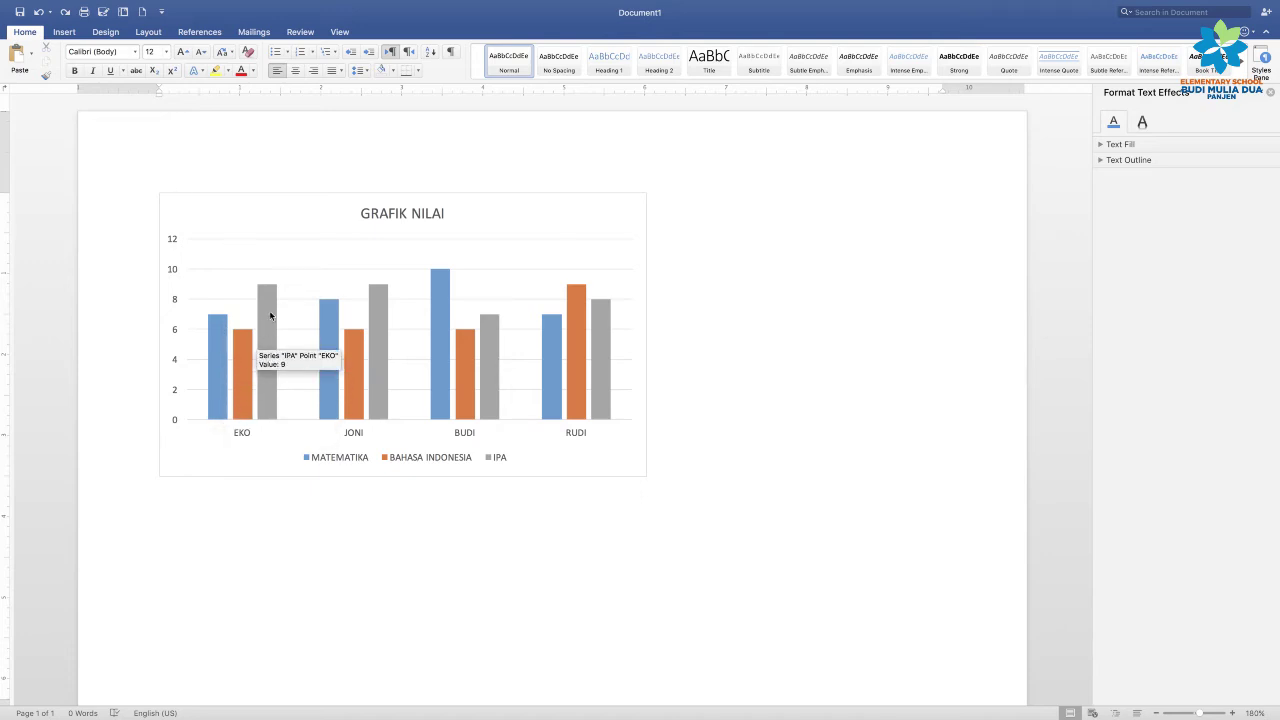
{"action": "mouse_move", "coordinate": [328, 334]}
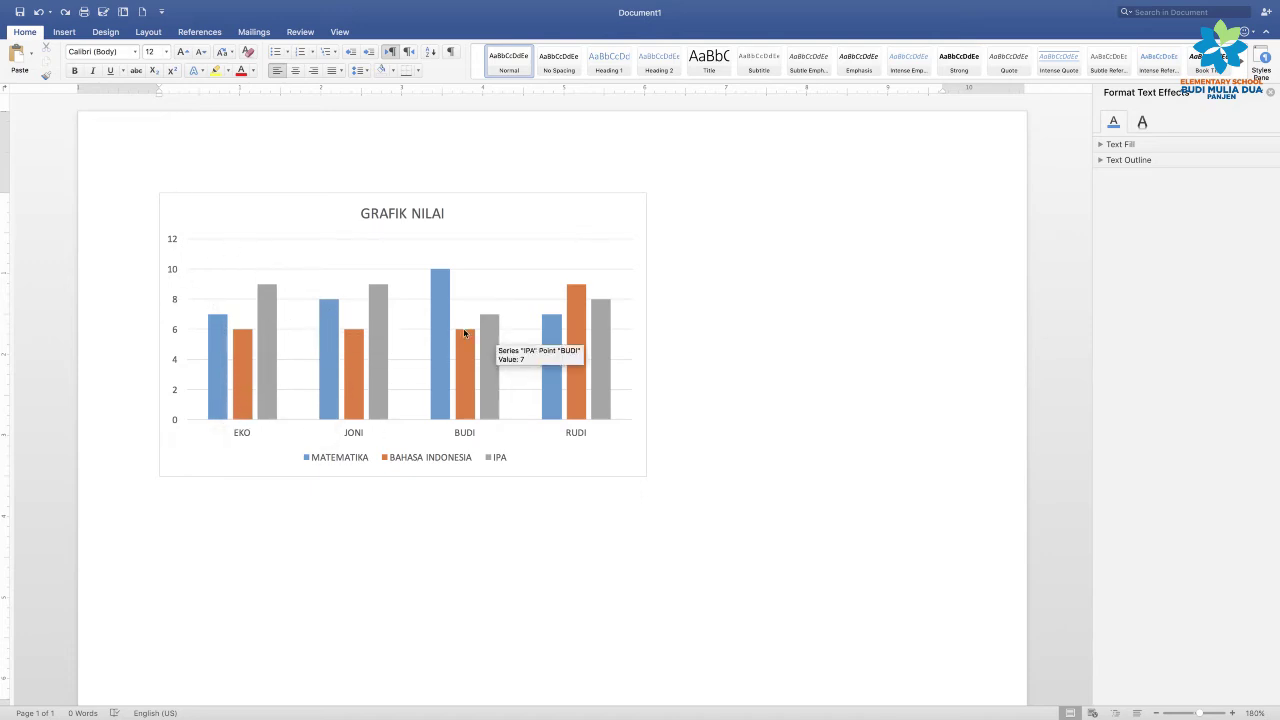
{"action": "mouse_move", "coordinate": [463, 337]}
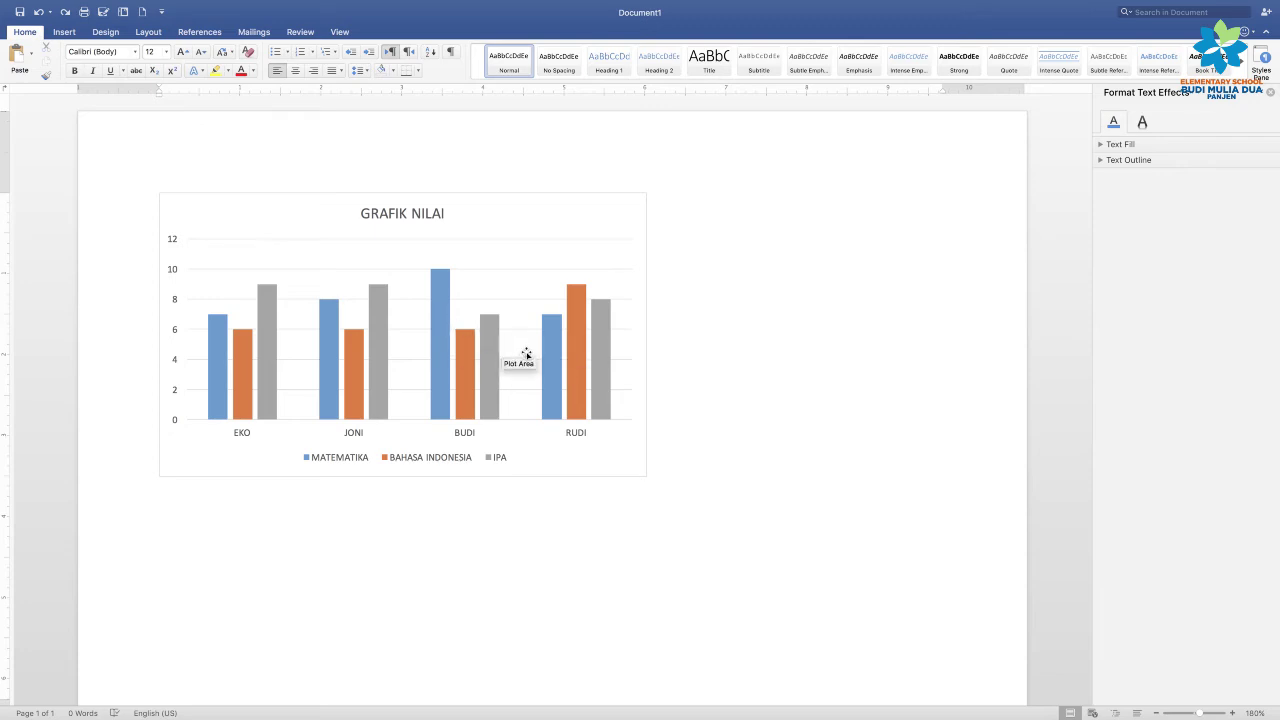
Add Outside End data labels so each bar's score appears above it
{"action": "left_click", "coordinate": [478, 200]}
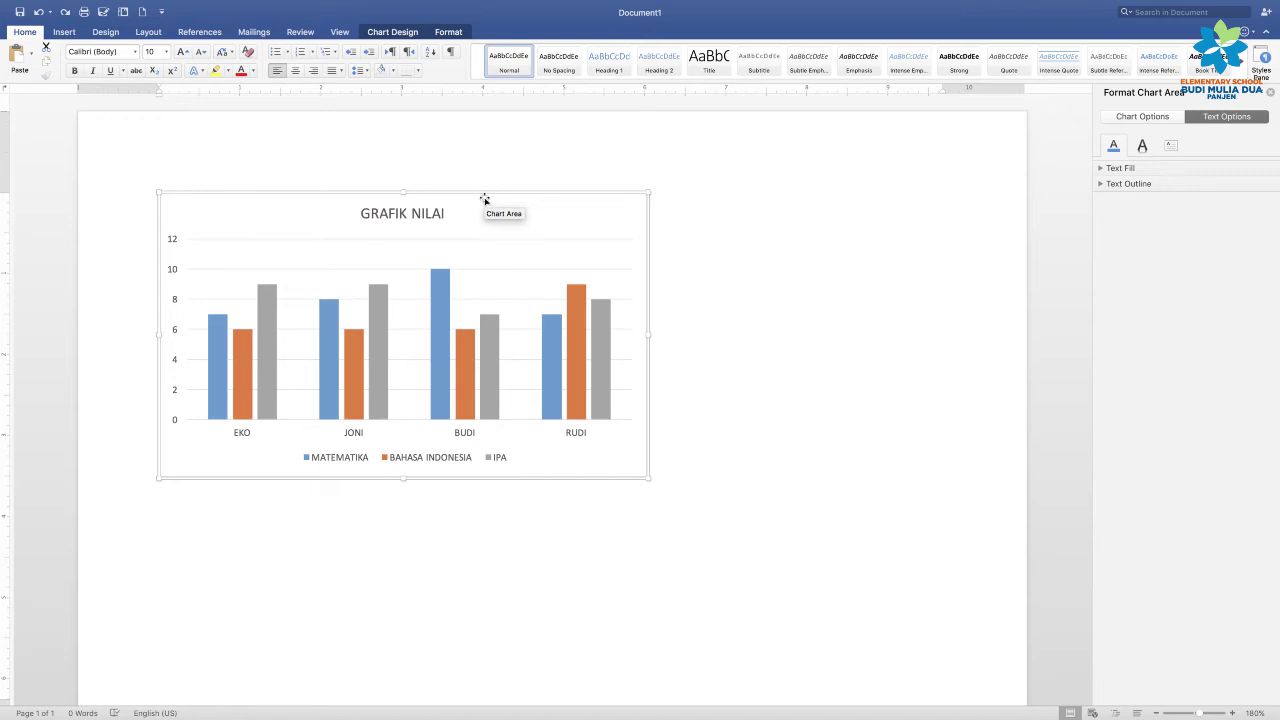
{"action": "left_click", "coordinate": [404, 31]}
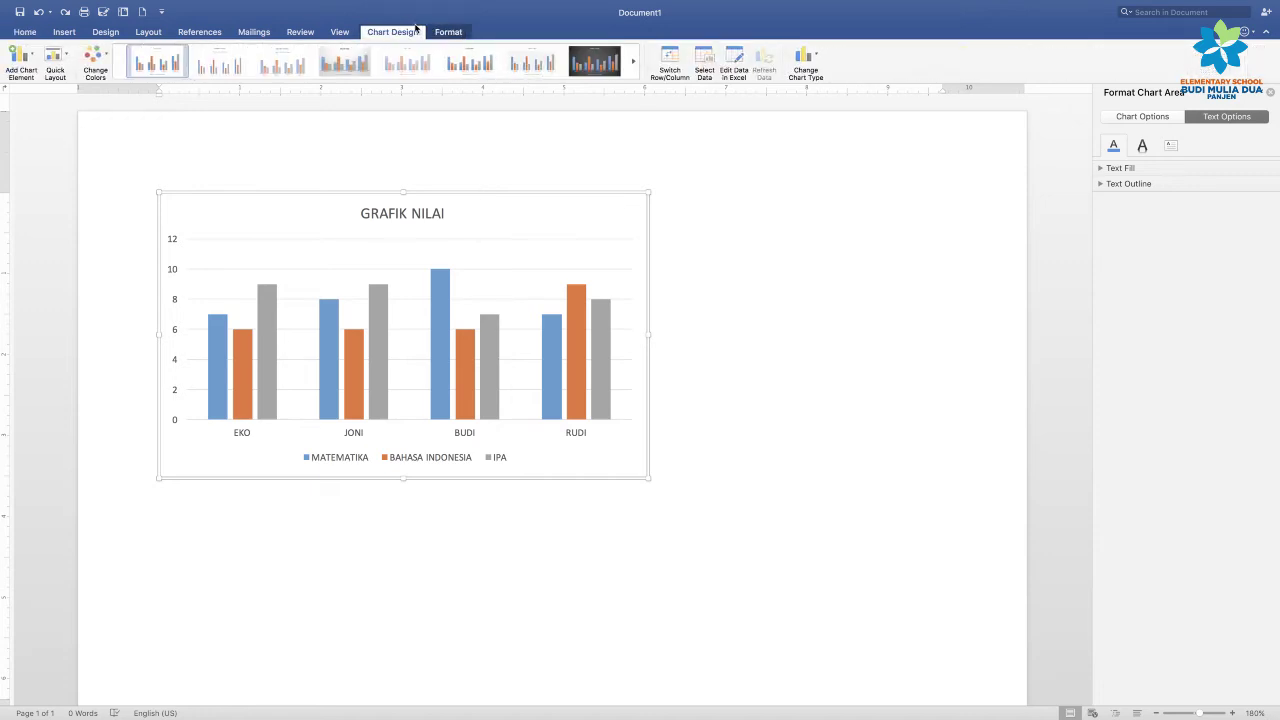
{"action": "left_click", "coordinate": [33, 57]}
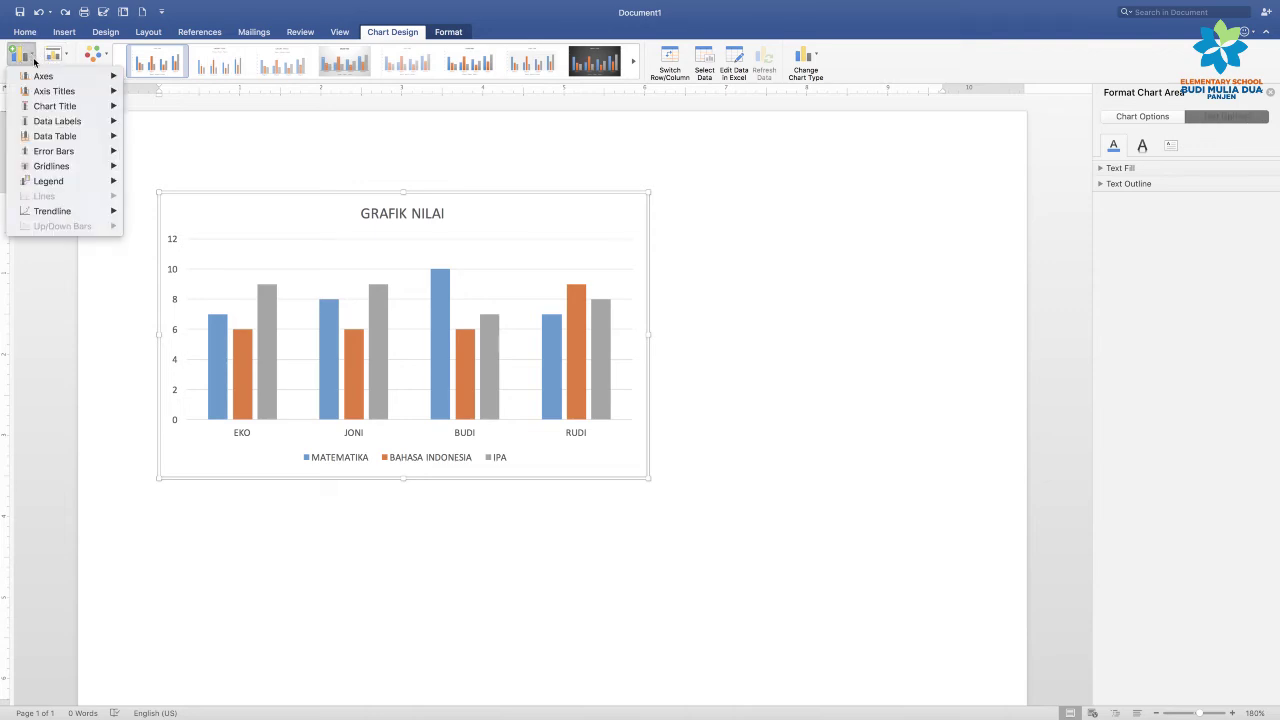
{"action": "mouse_move", "coordinate": [44, 75]}
{"action": "mouse_move", "coordinate": [74, 93]}
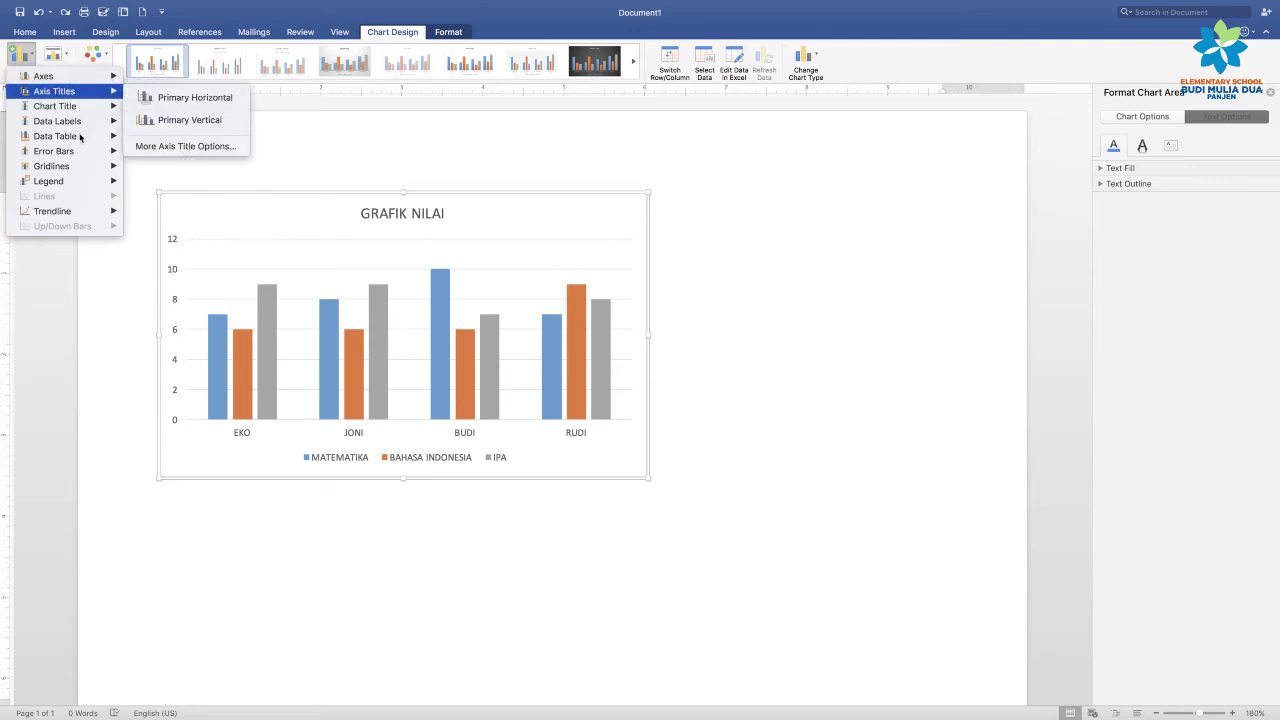
{"action": "mouse_move", "coordinate": [68, 140]}
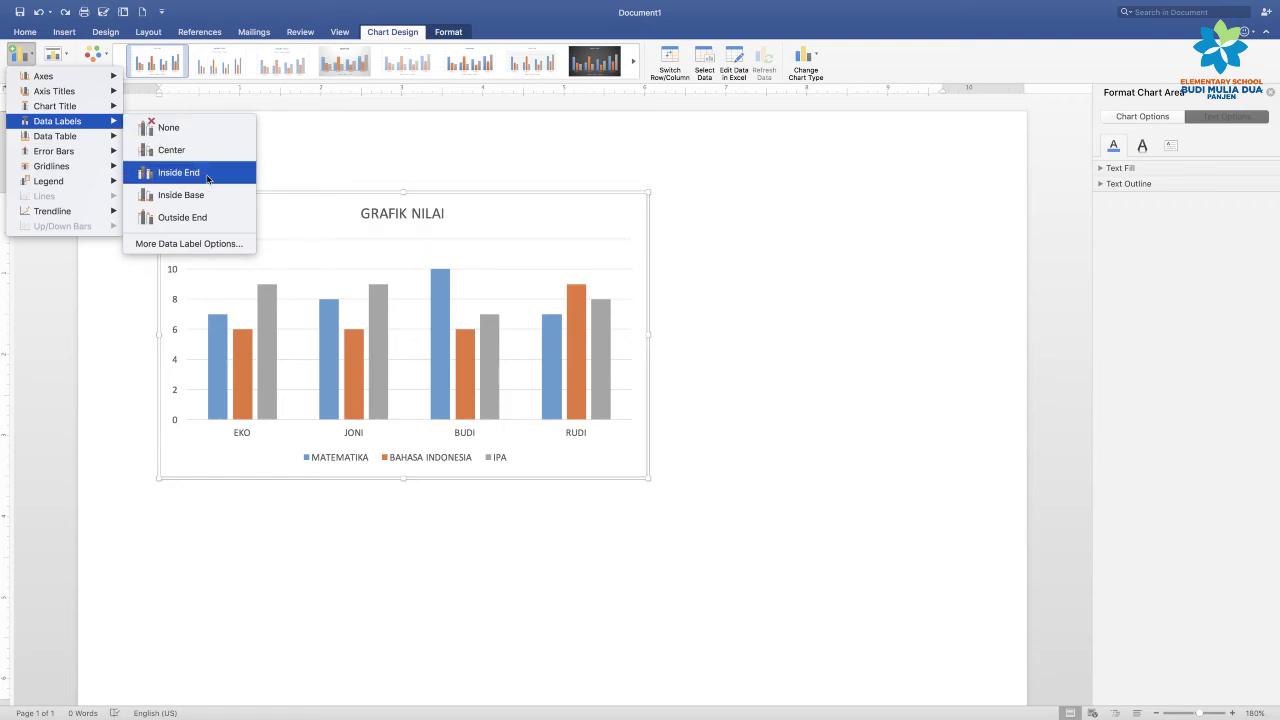
{"action": "left_click", "coordinate": [200, 222]}
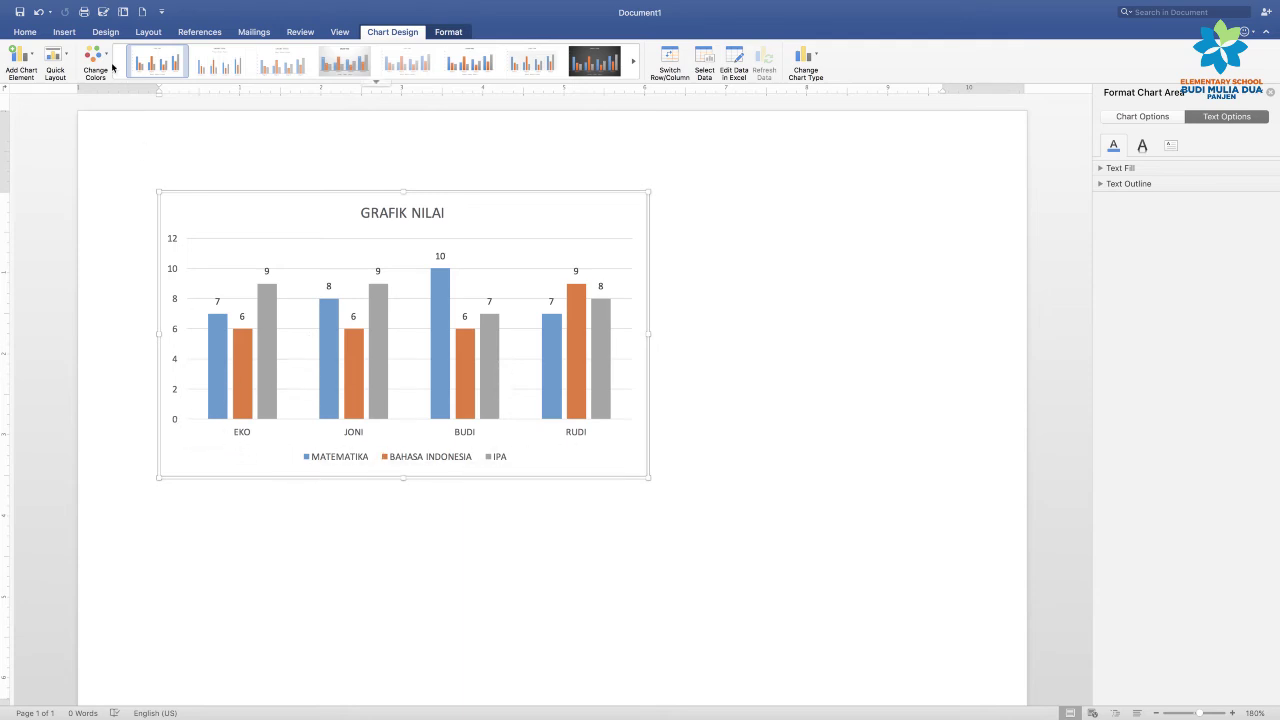
Add a data table with no legend keys listing the subject scores below the chart
{"action": "left_click", "coordinate": [33, 57]}
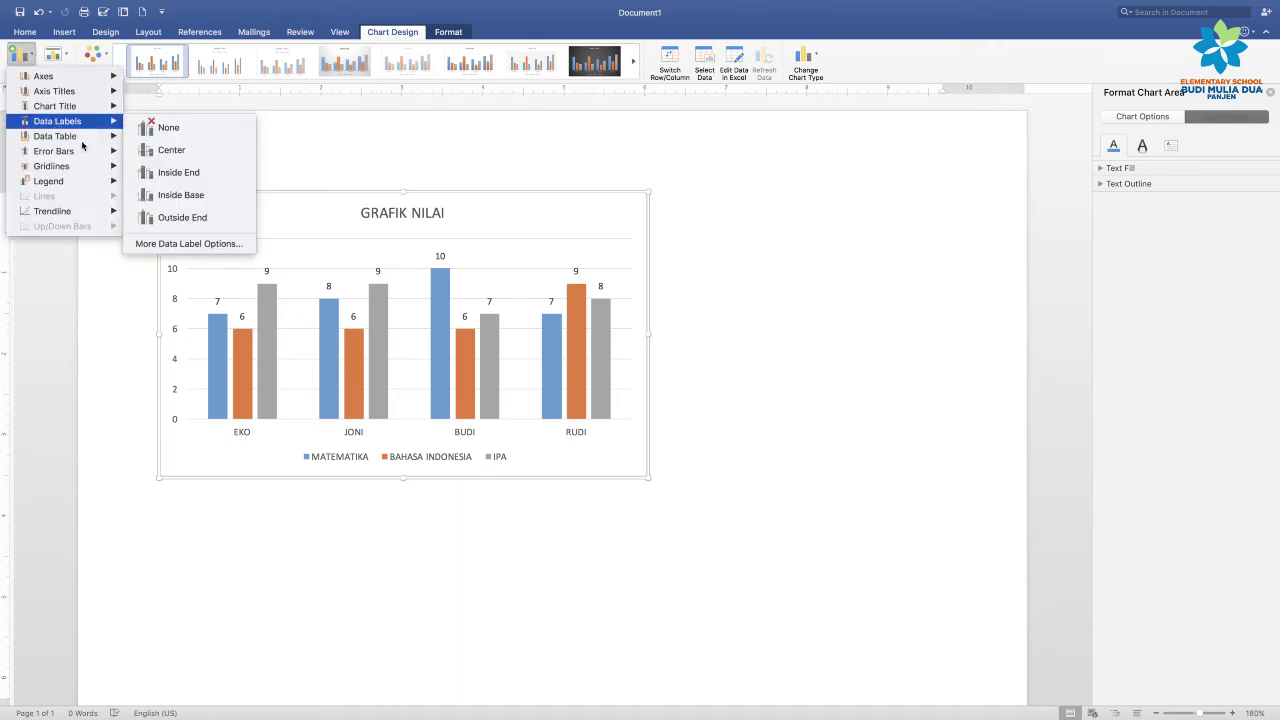
{"action": "mouse_move", "coordinate": [71, 139]}
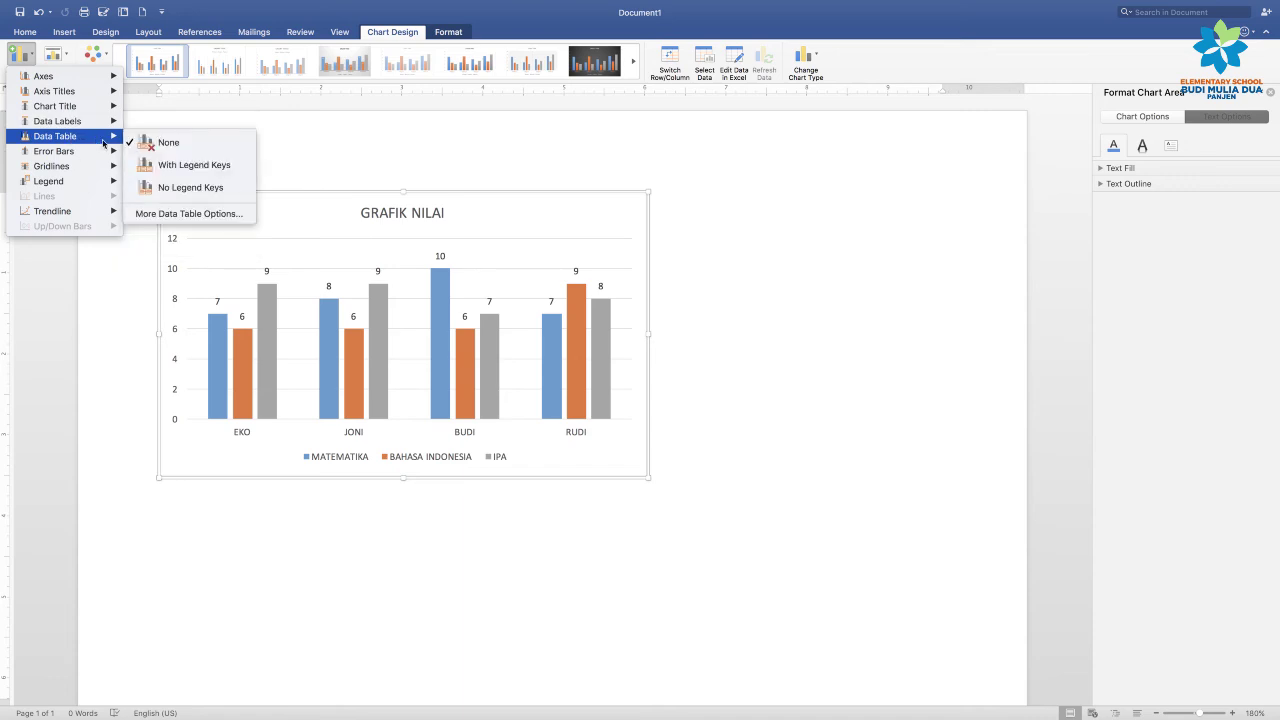
{"action": "left_click", "coordinate": [209, 188]}
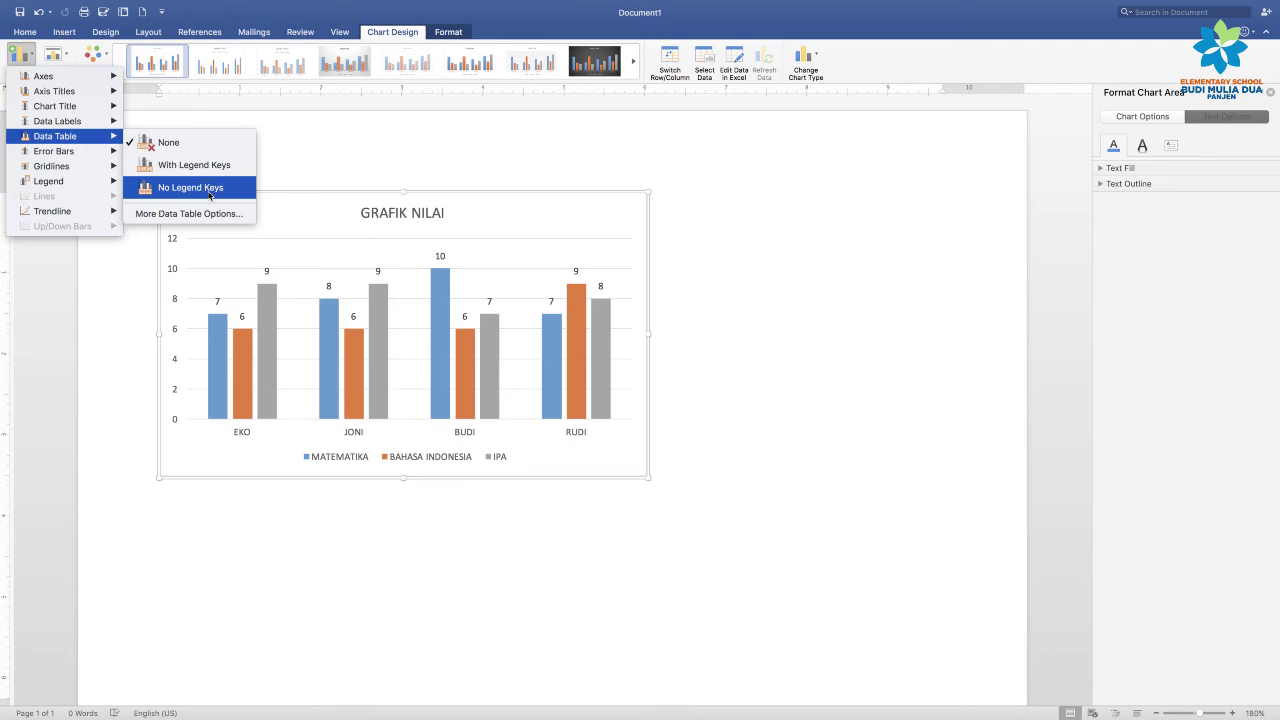
{"action": "scroll", "coordinate": [330, 408], "scroll_direction": "down", "scroll_amount": 1}
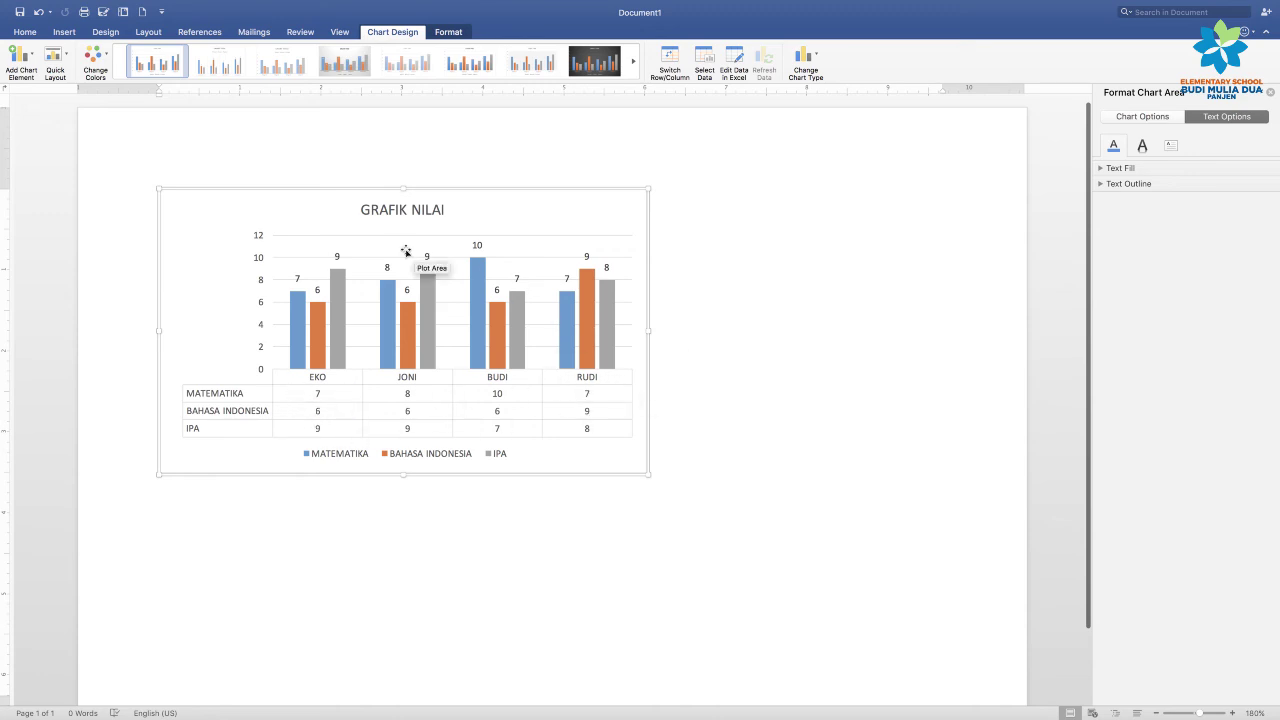
Drag the chart's bottom-right corner outward to enlarge it, then select the plot area
{"action": "left_click_drag", "start_coordinate": [646, 475], "coordinate": [840, 562]}
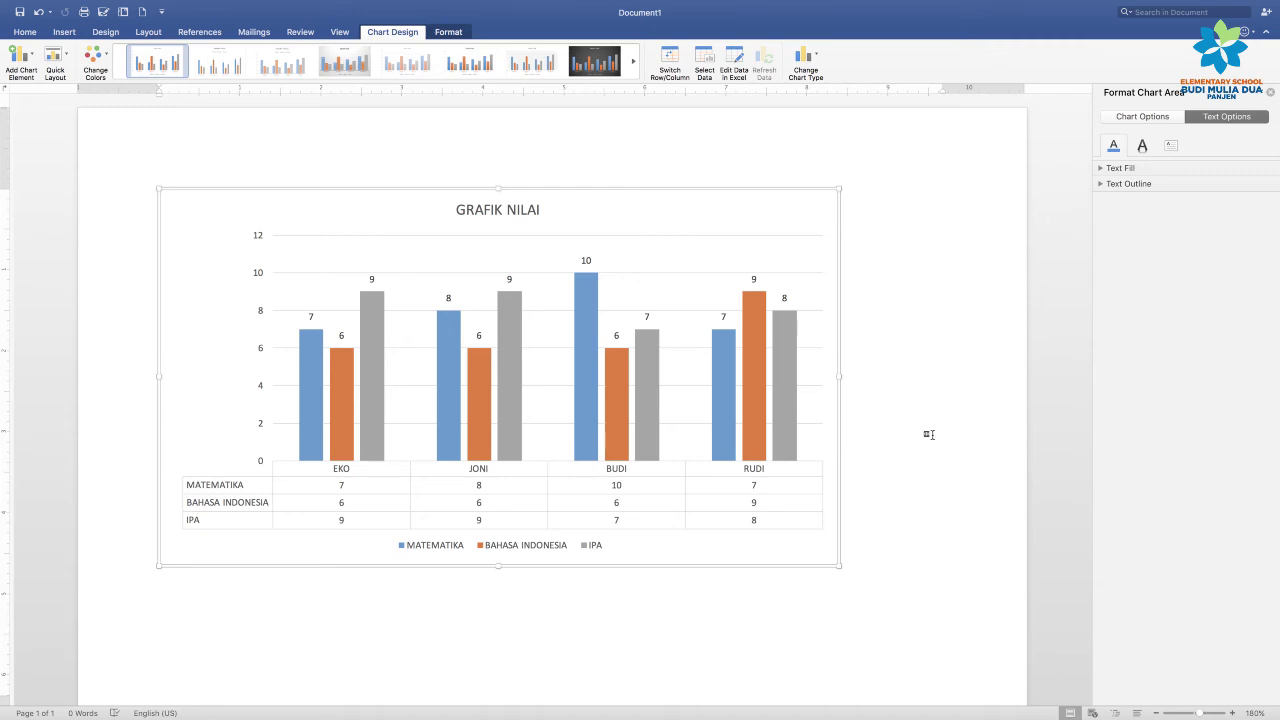
{"action": "left_click", "coordinate": [929, 434]}
{"action": "left_click", "coordinate": [806, 400]}
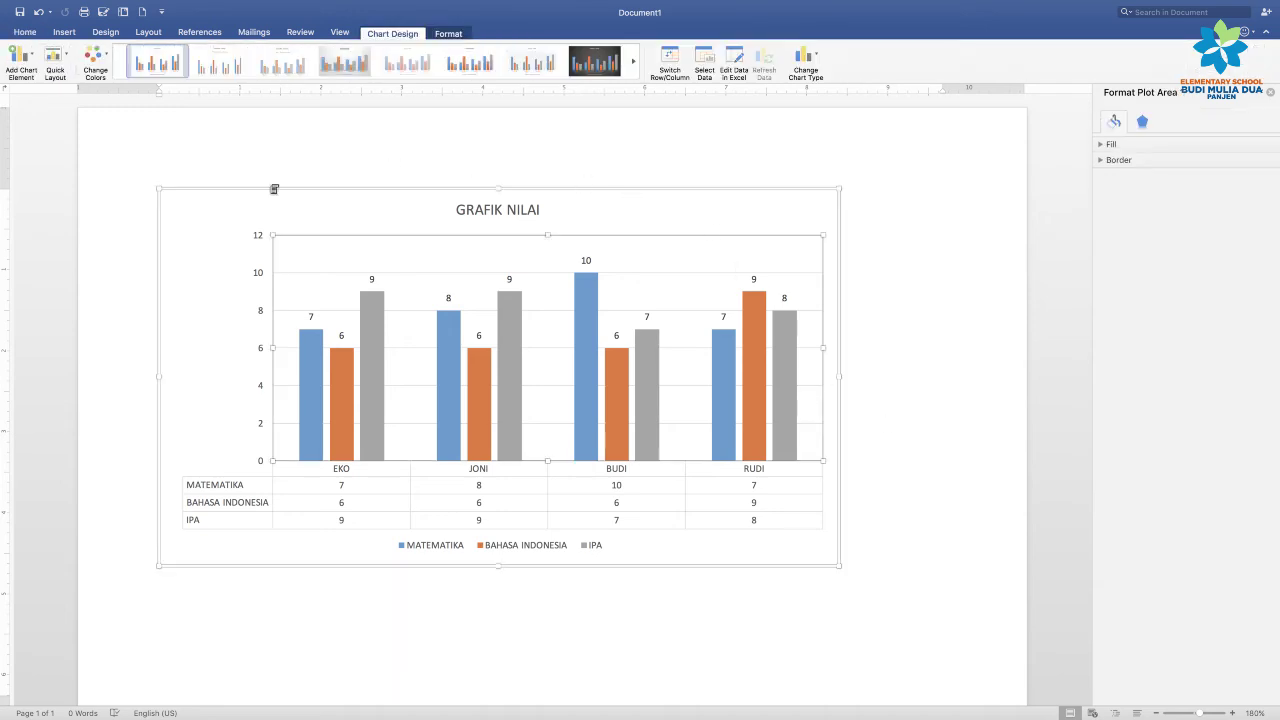
{"action": "mouse_move", "coordinate": [643, 386]}
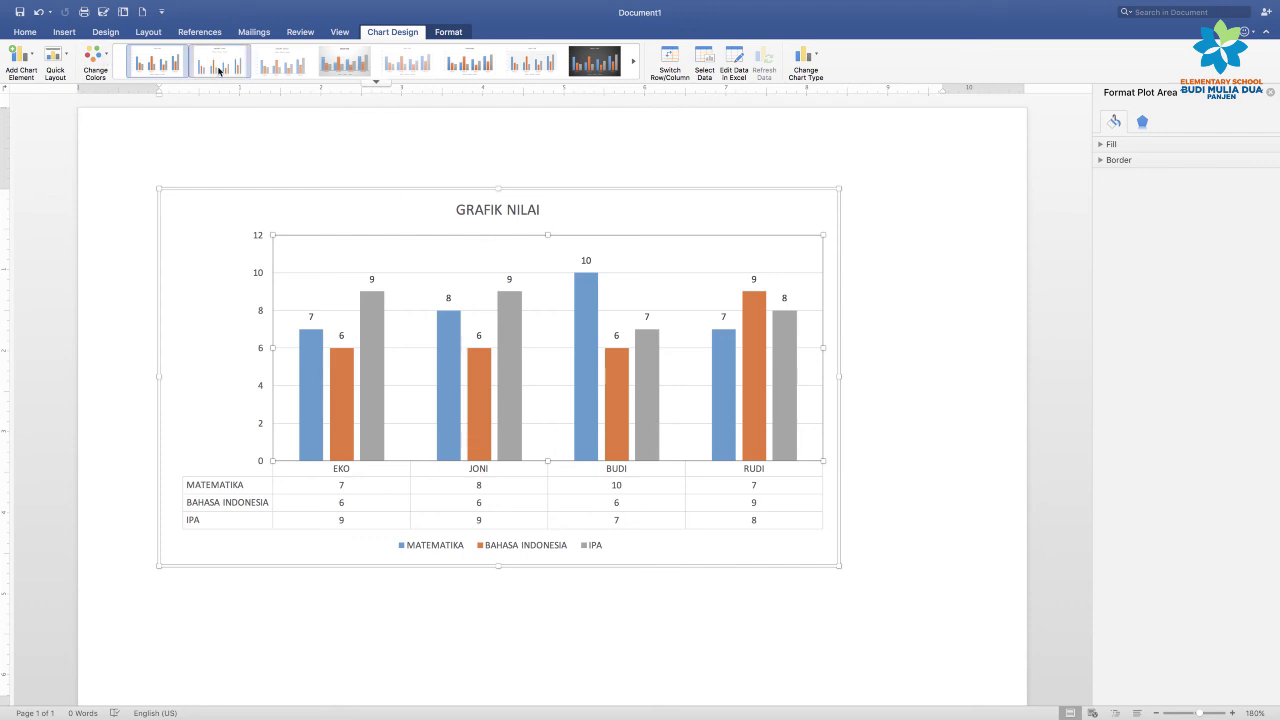
{"action": "left_click", "coordinate": [522, 72]}
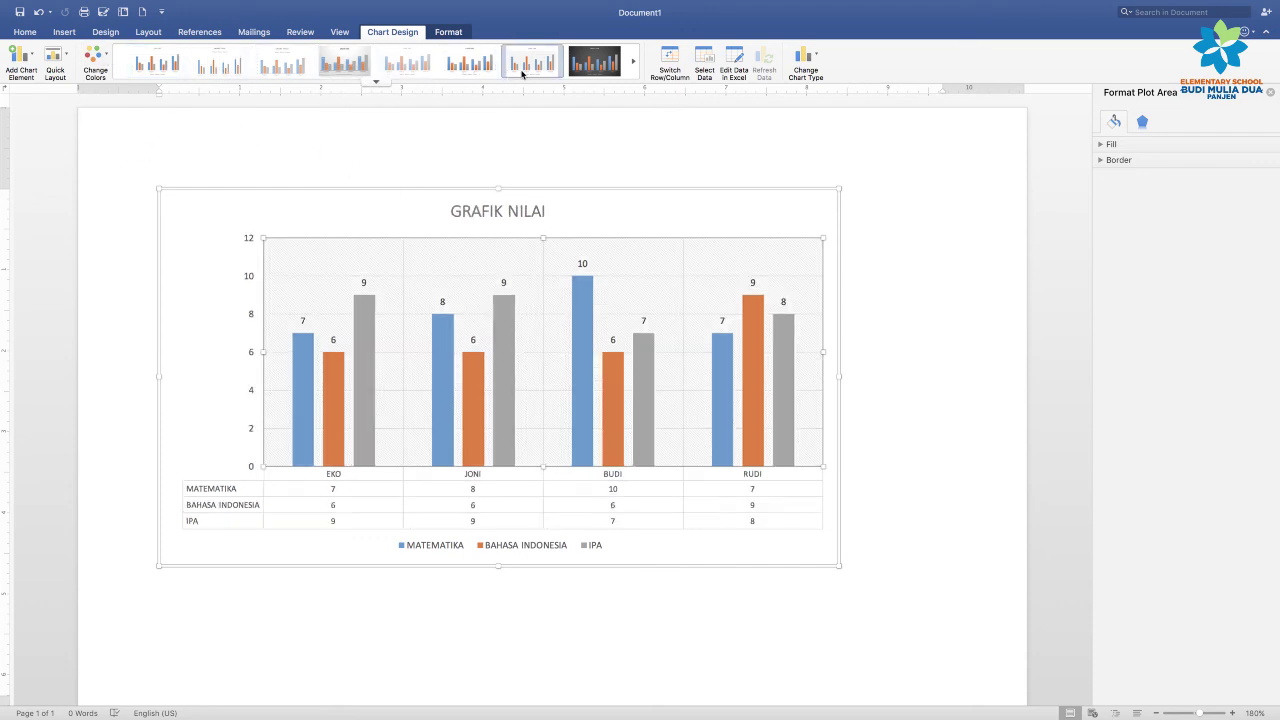
{"action": "left_click", "coordinate": [418, 72]}
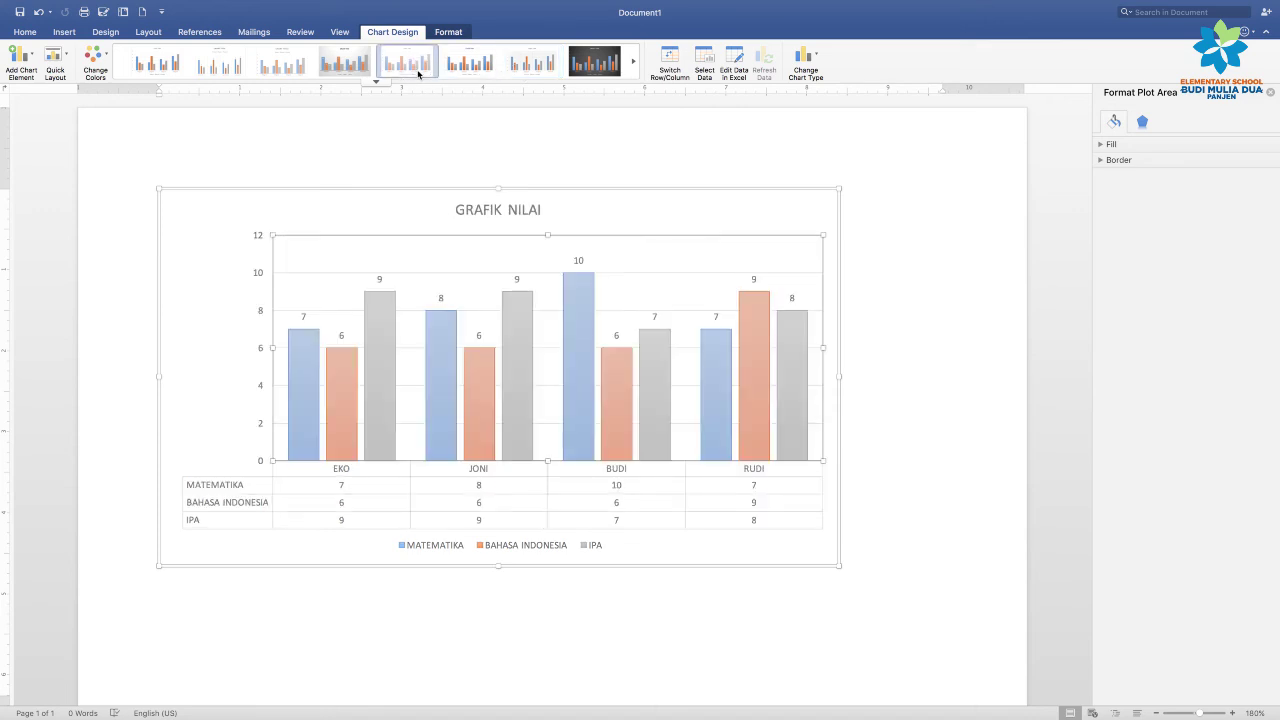
{"action": "left_click", "coordinate": [591, 70]}
{"action": "left_click", "coordinate": [633, 66]}
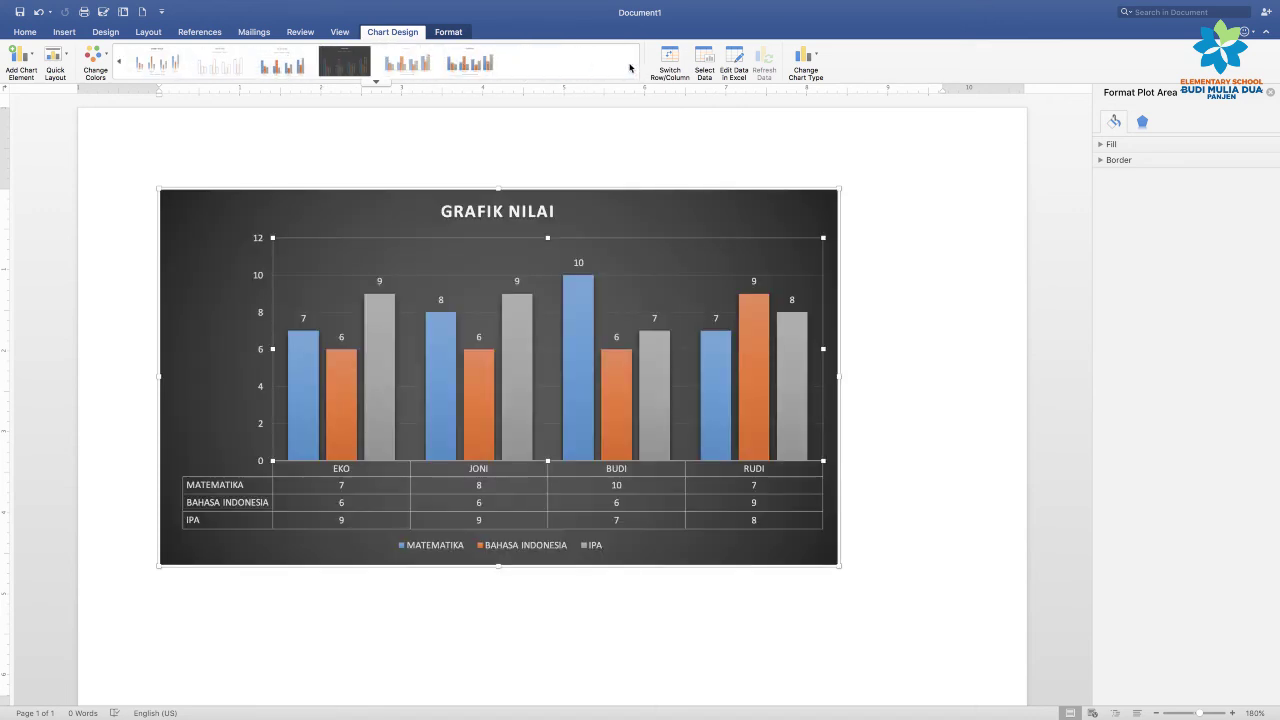
{"action": "left_click", "coordinate": [484, 64]}
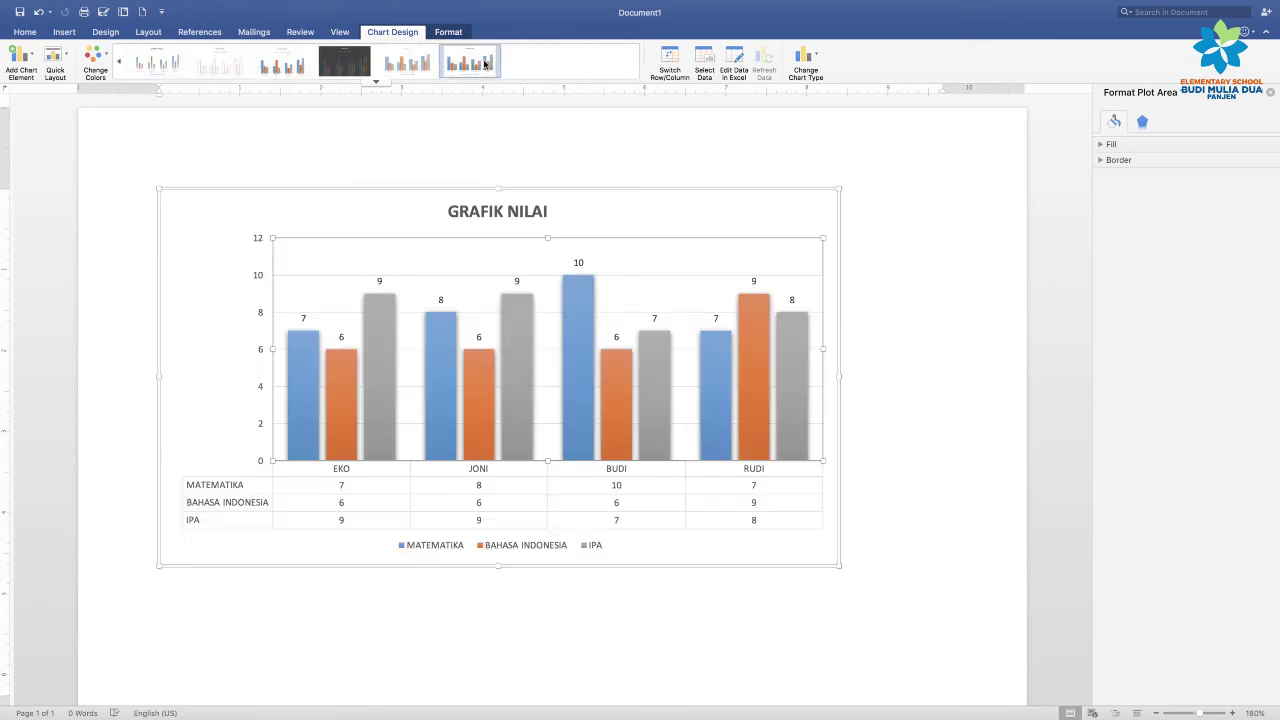
{"action": "left_click", "coordinate": [121, 66]}
{"action": "left_click", "coordinate": [124, 64]}
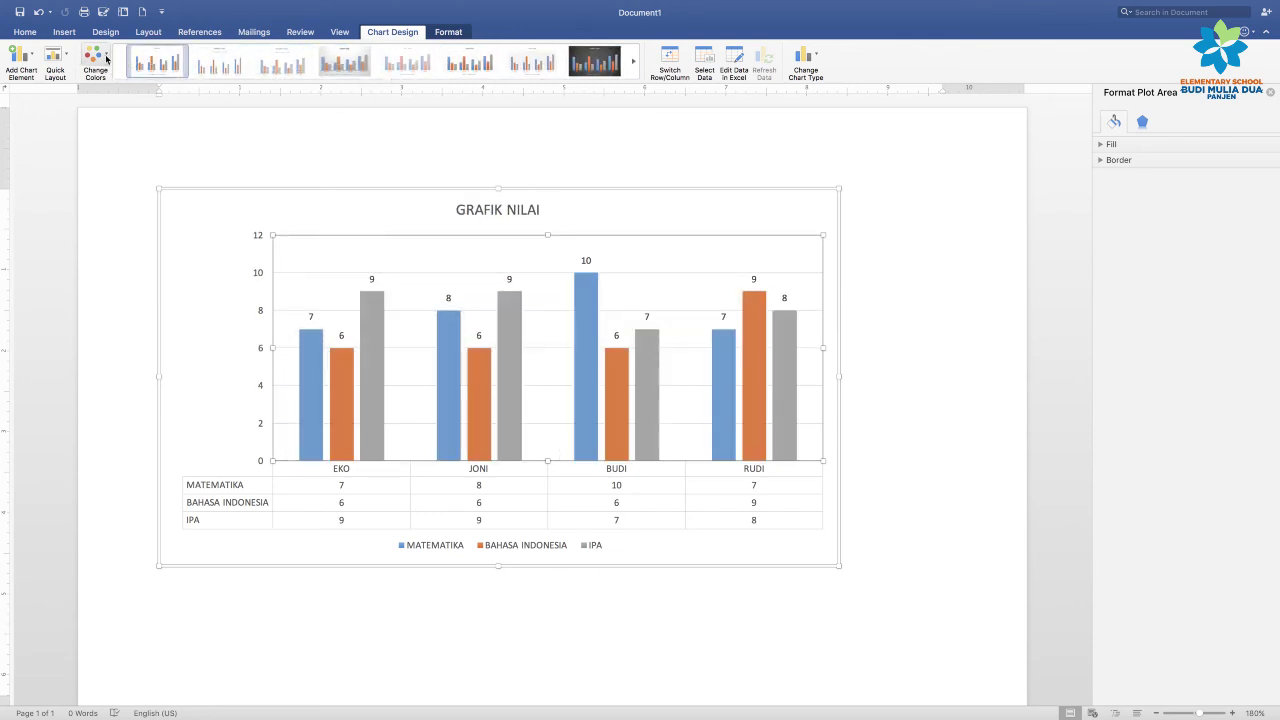
{"action": "left_click", "coordinate": [106, 59]}
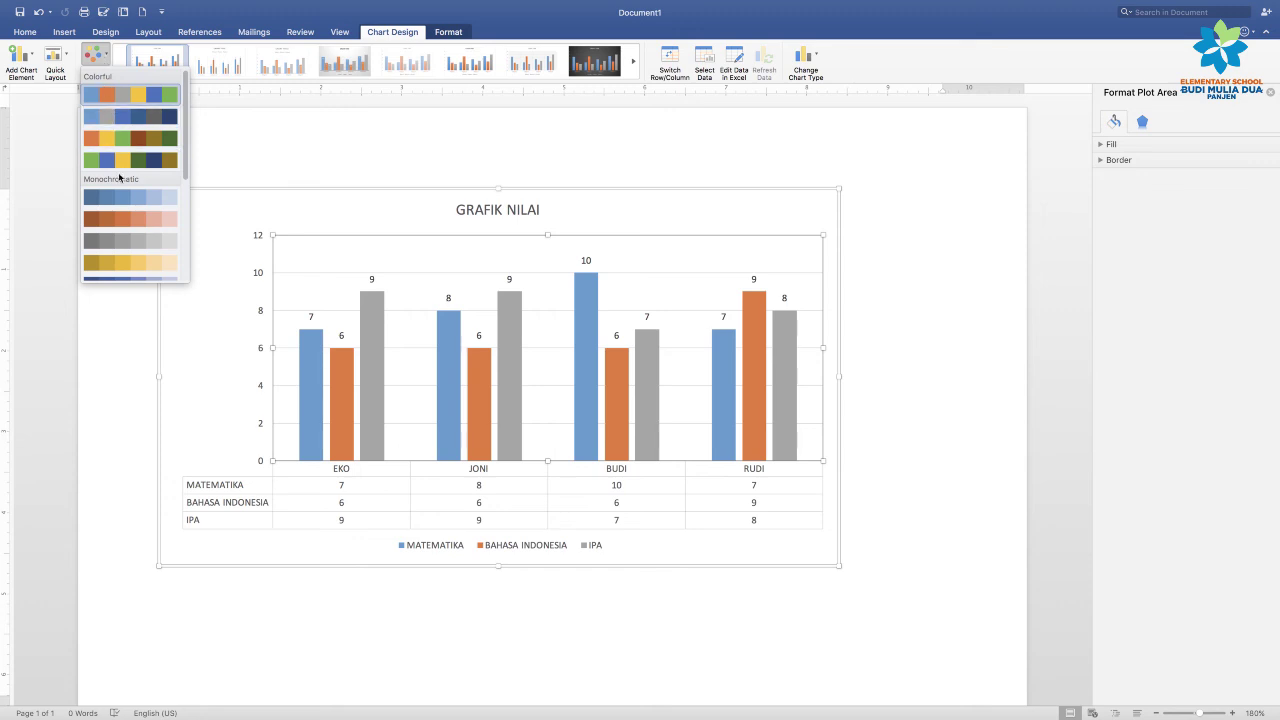
{"action": "left_click", "coordinate": [118, 158]}
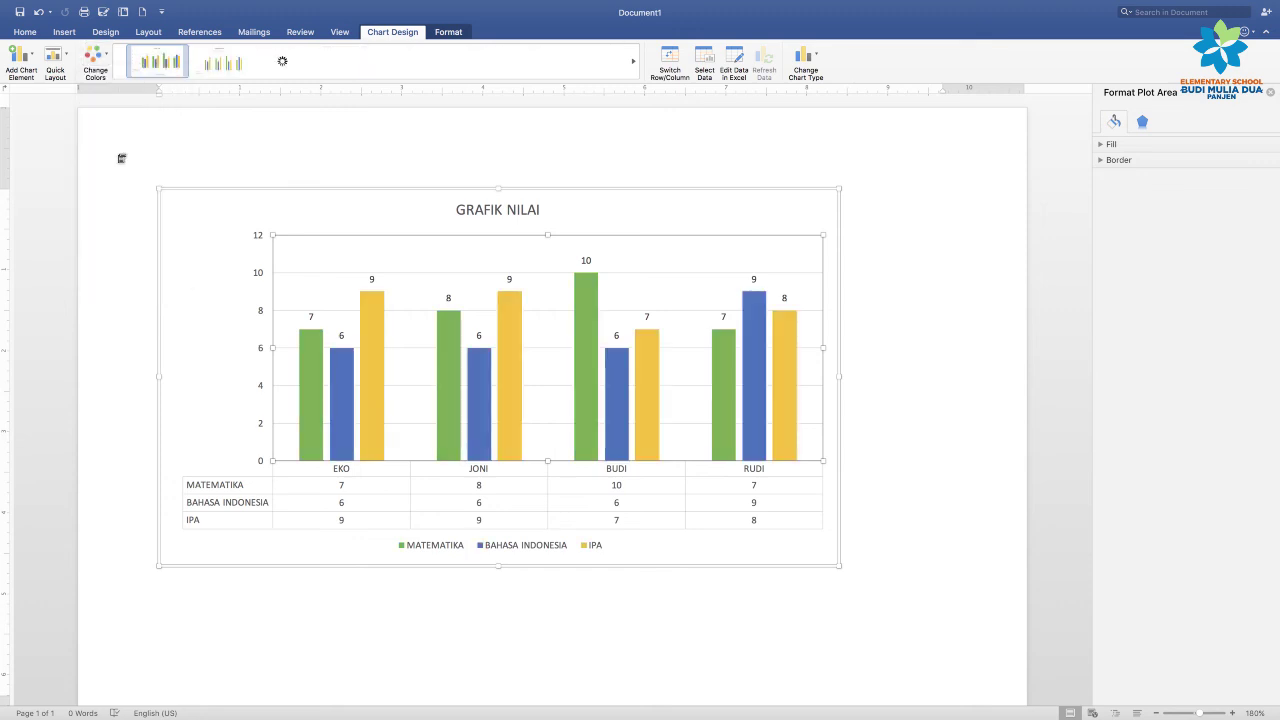
{"action": "left_click", "coordinate": [101, 59]}
{"action": "left_click", "coordinate": [137, 200]}
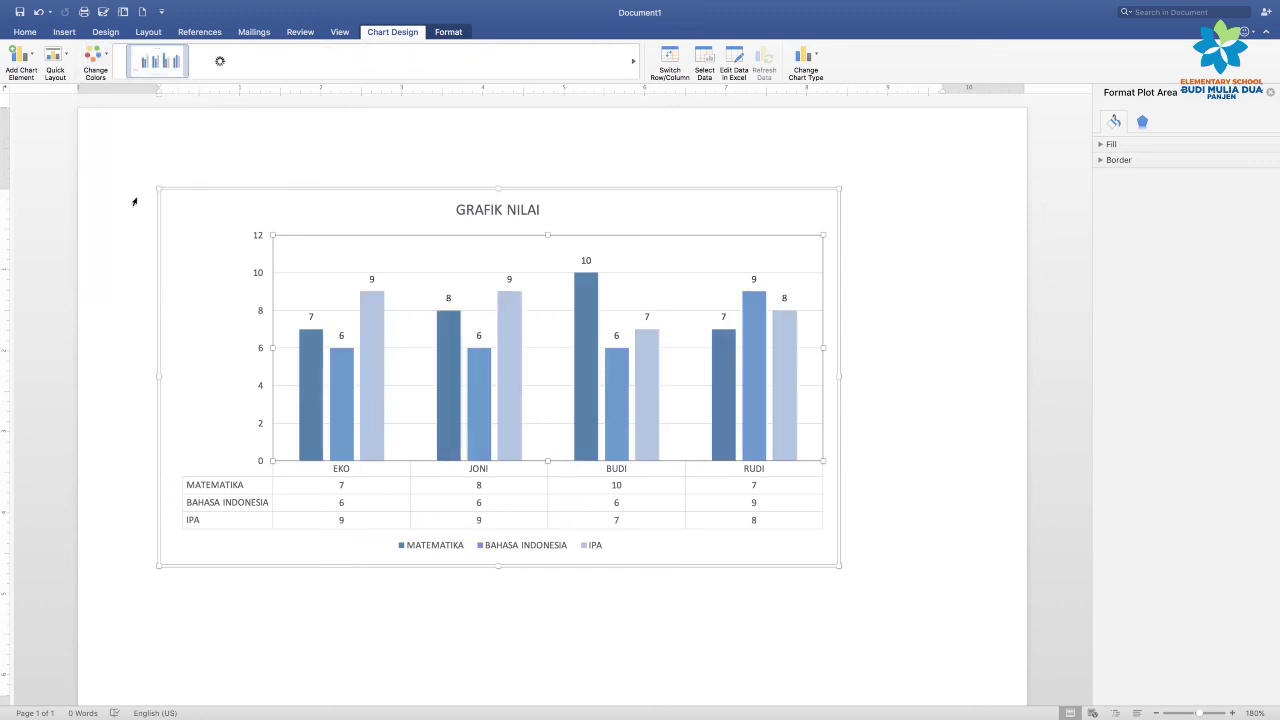
{"action": "left_click", "coordinate": [103, 62]}
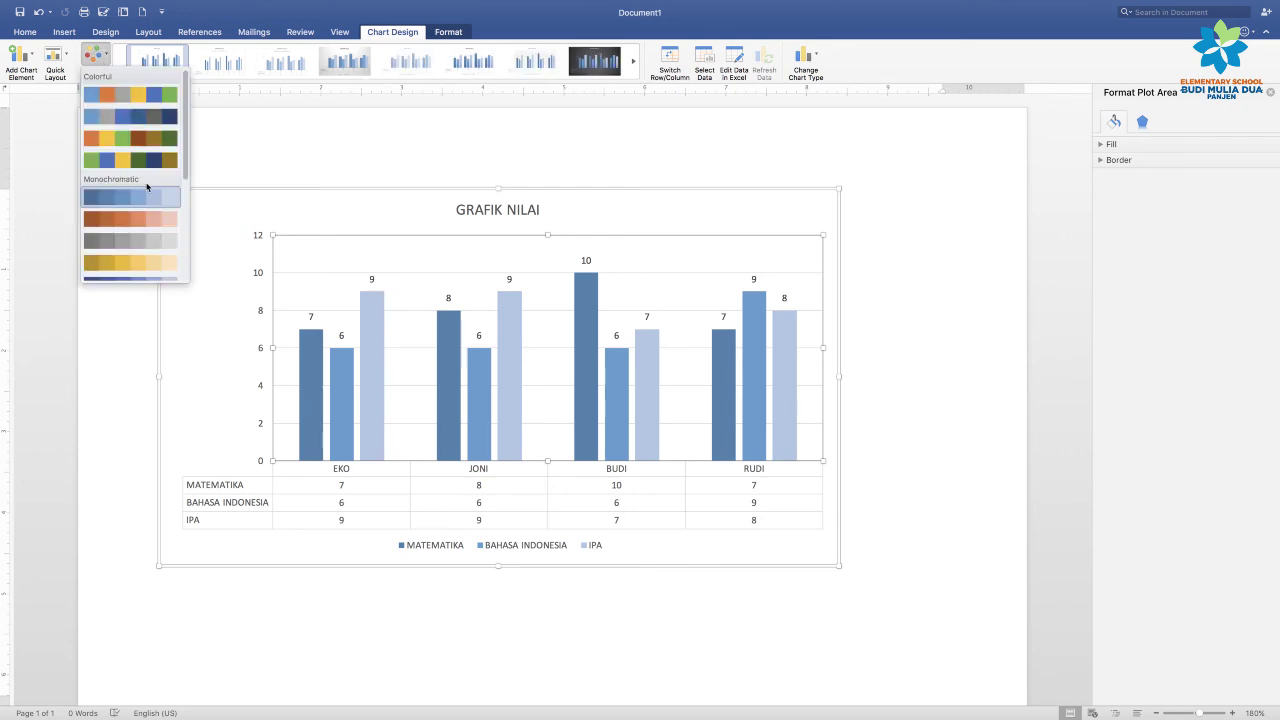
{"action": "left_click", "coordinate": [120, 100]}
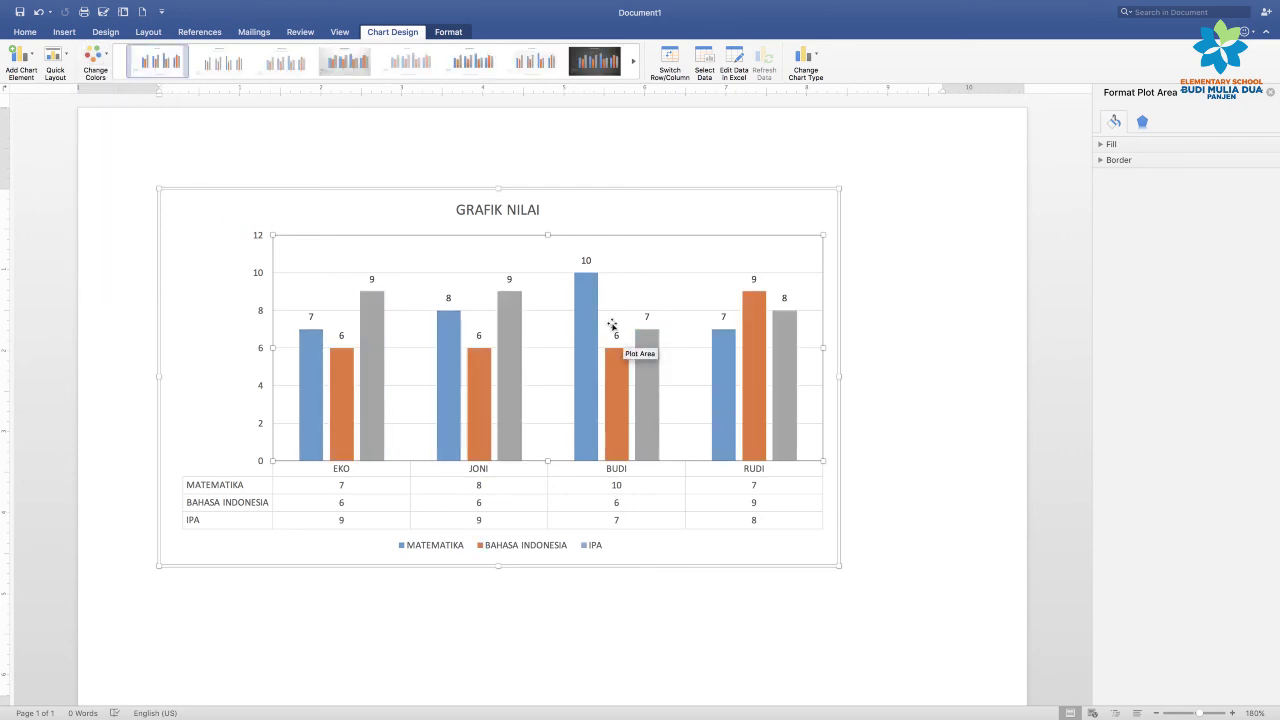